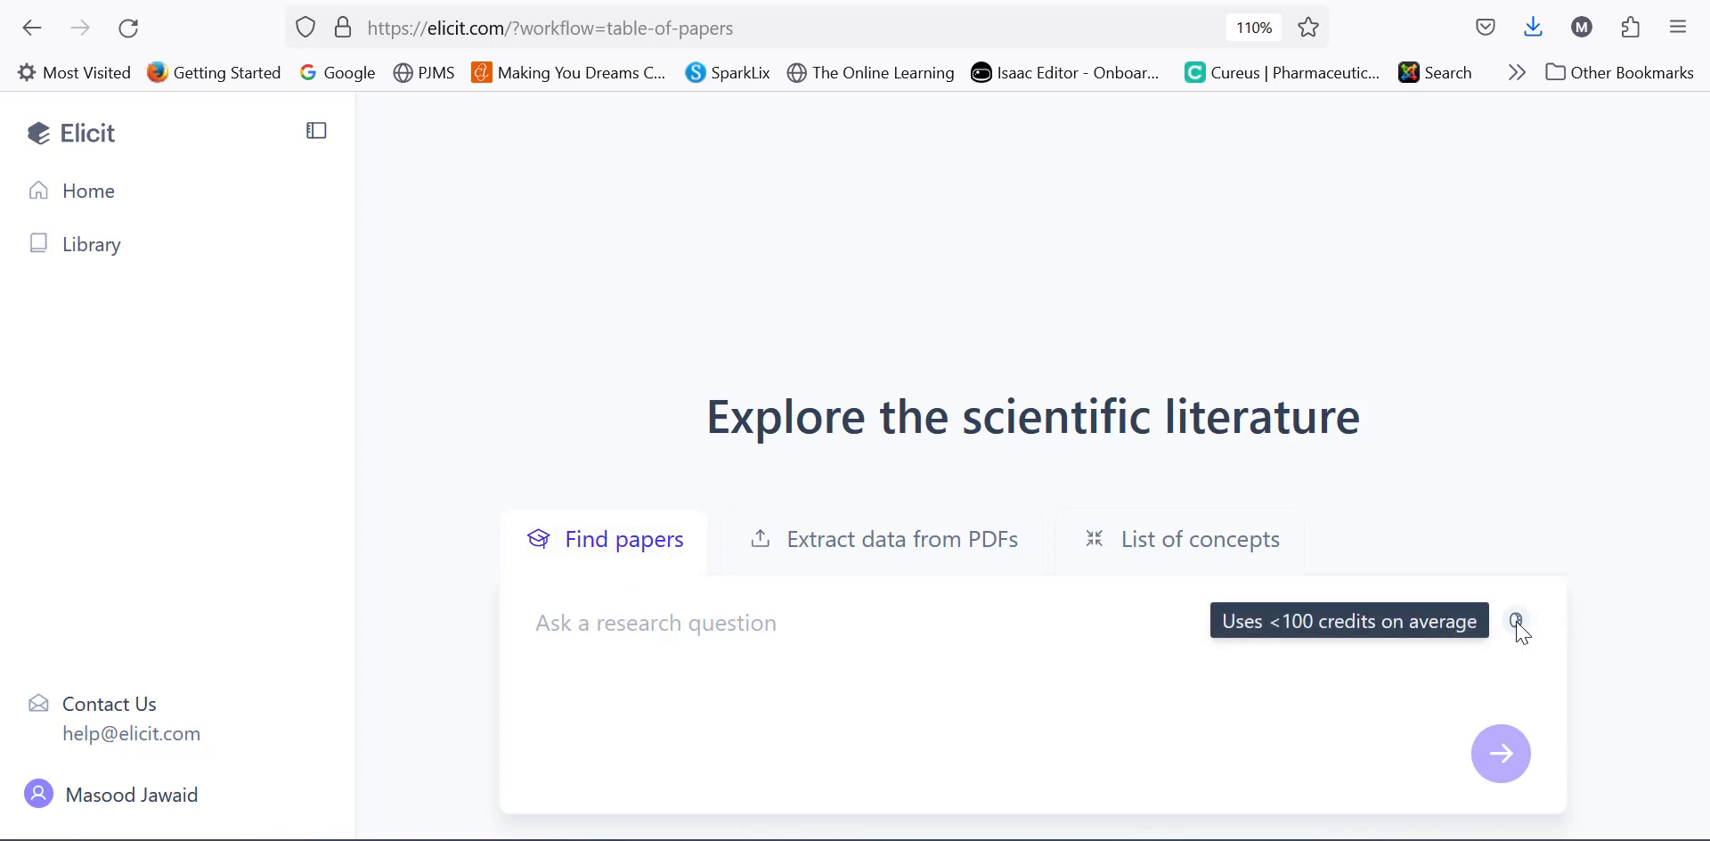
click(991, 558)
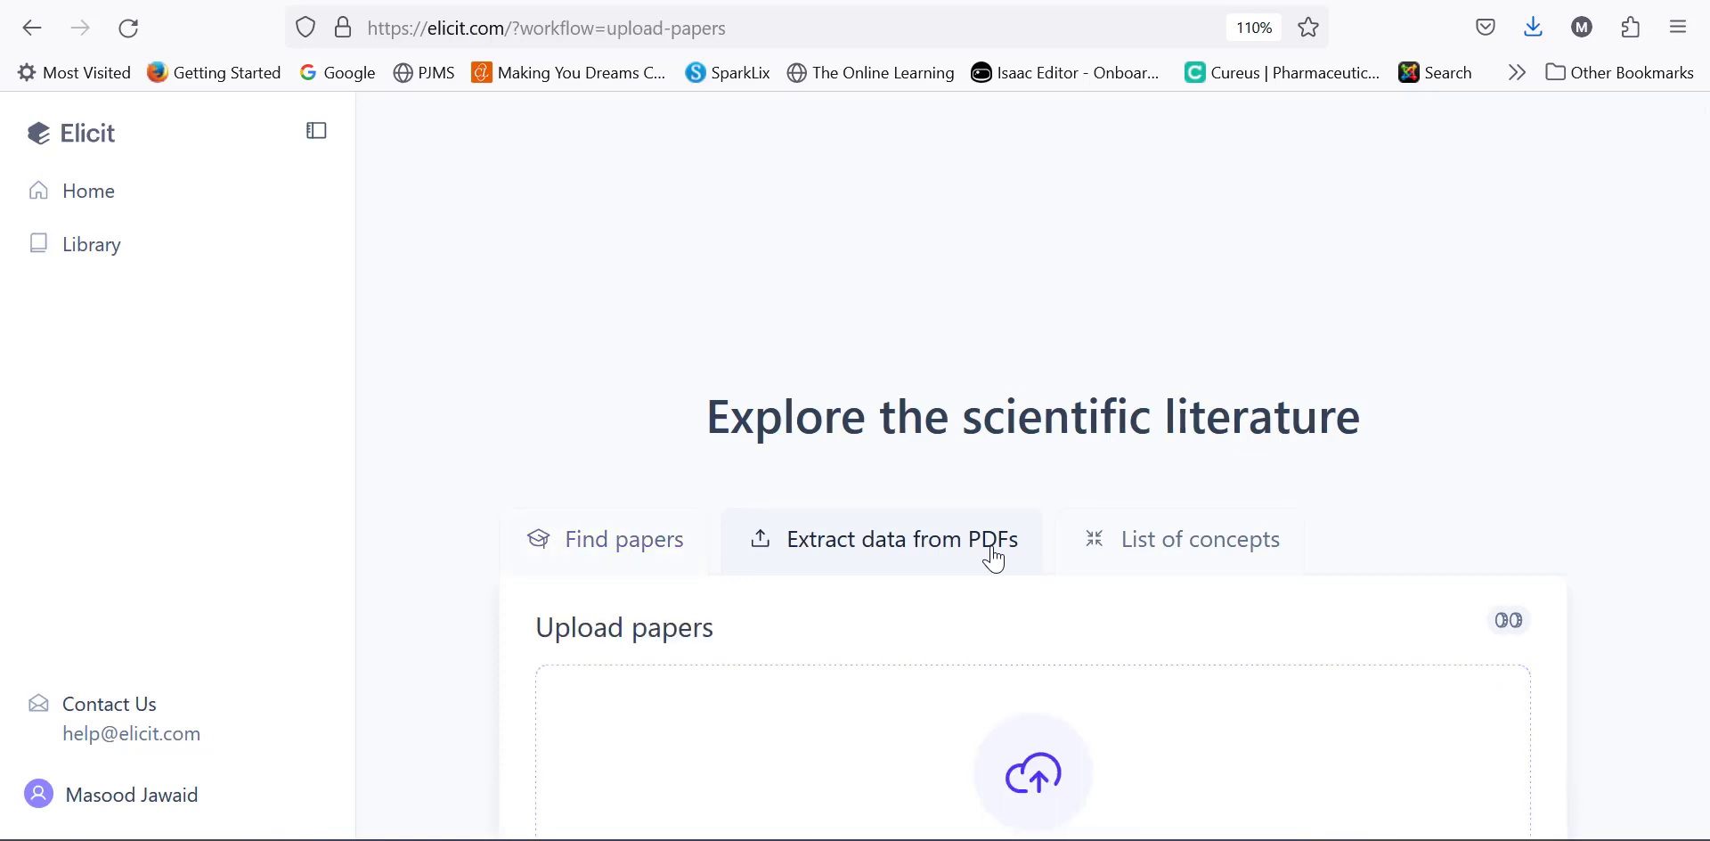
click(664, 554)
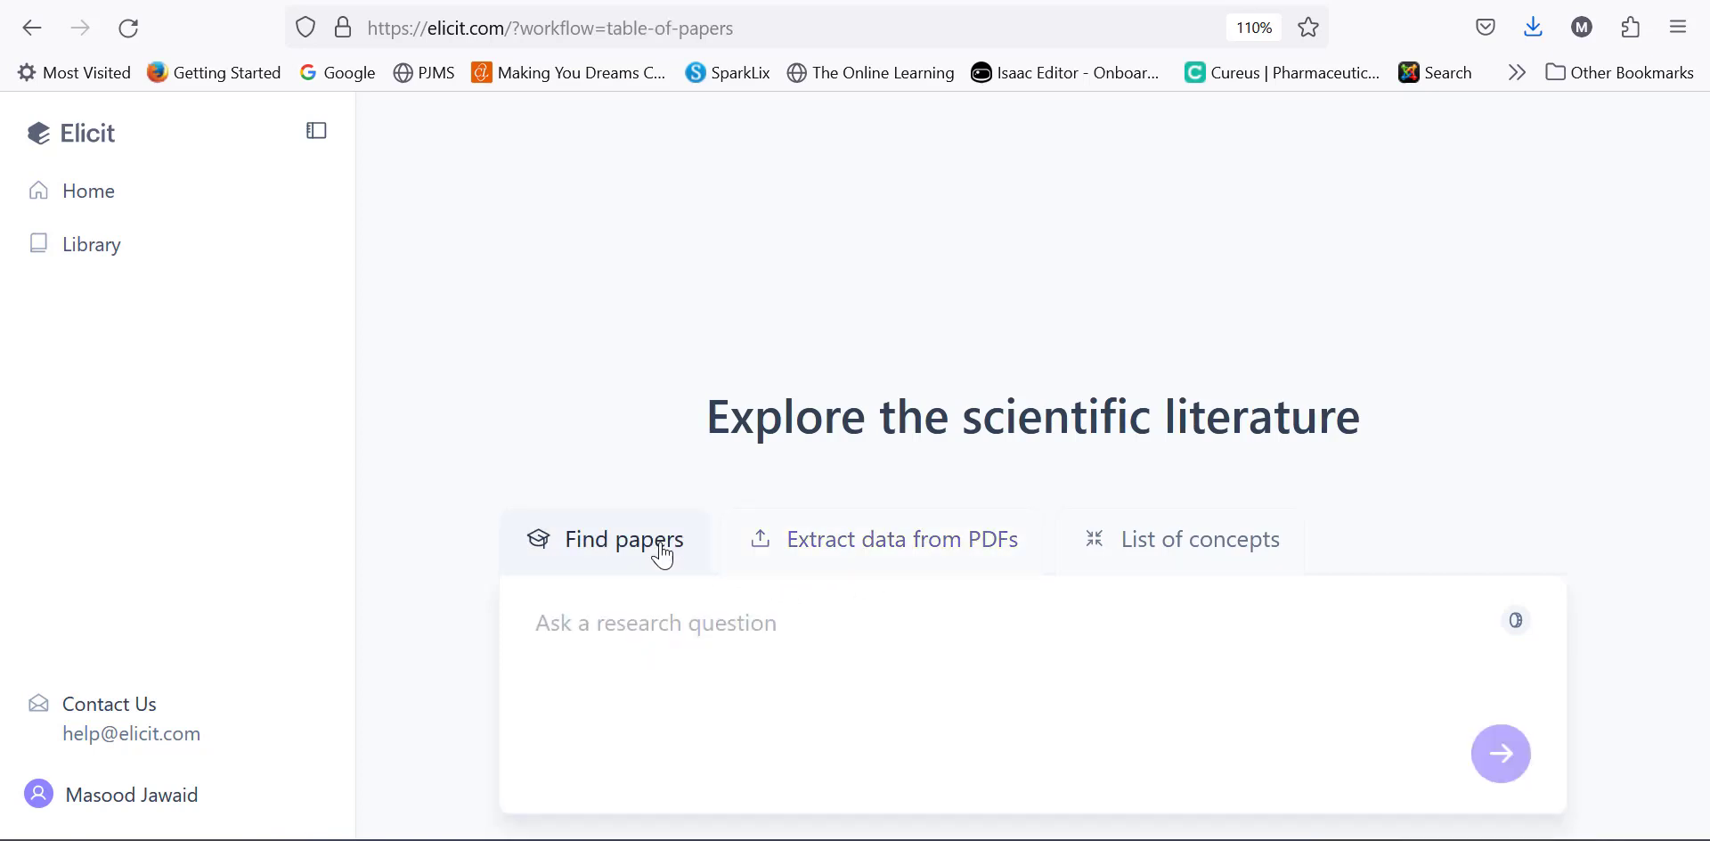
click(790, 550)
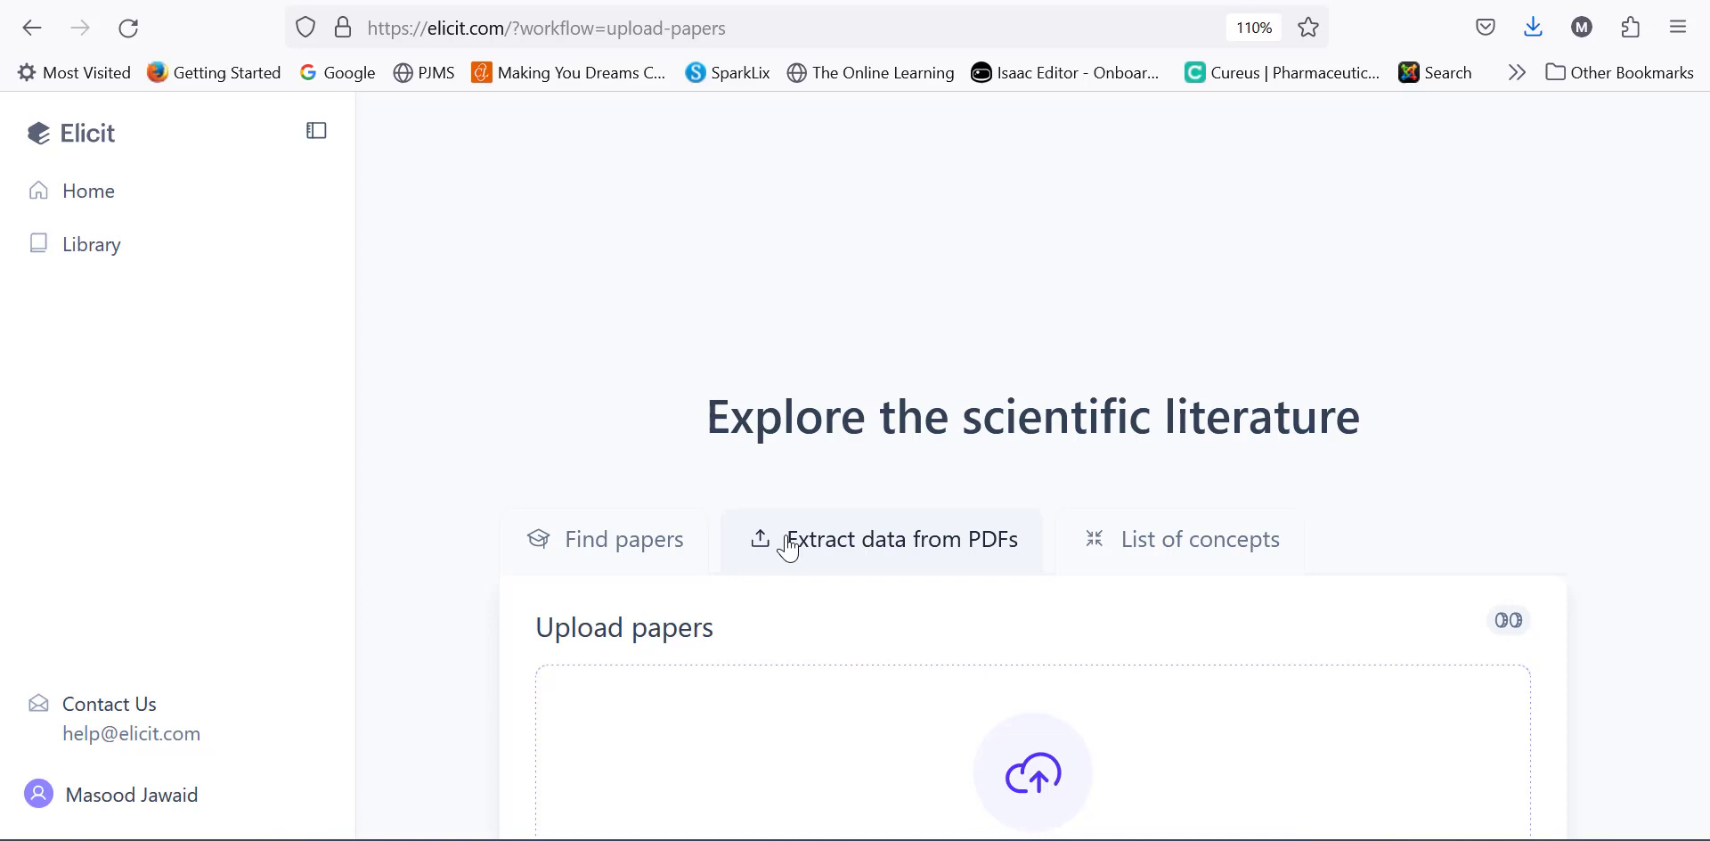
click(1139, 552)
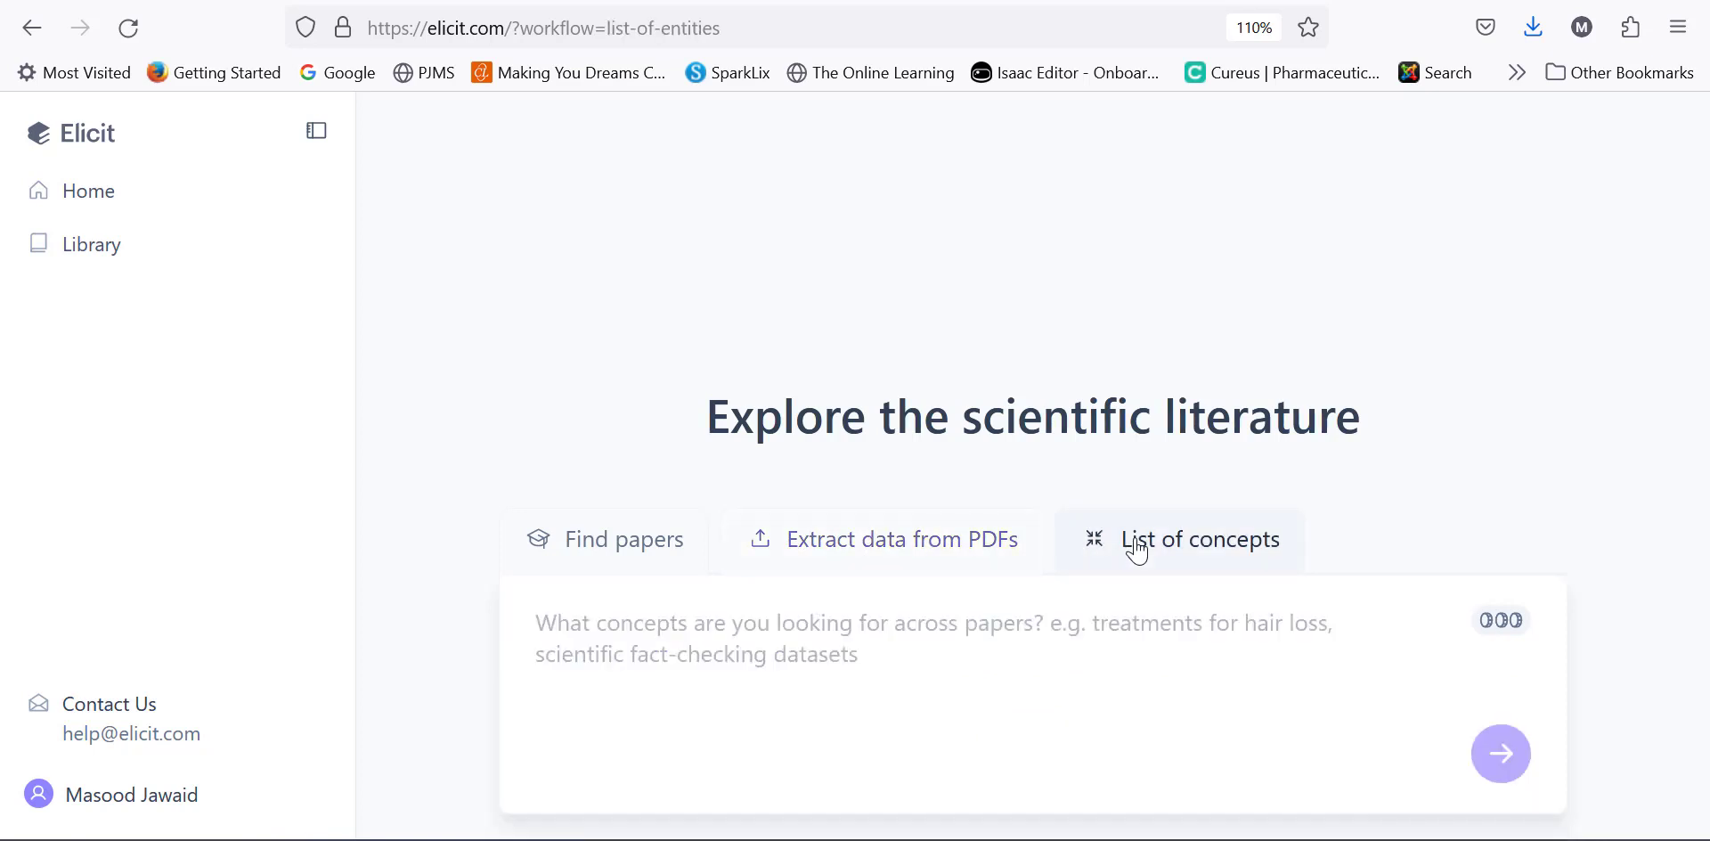
mouse_move(1504, 620)
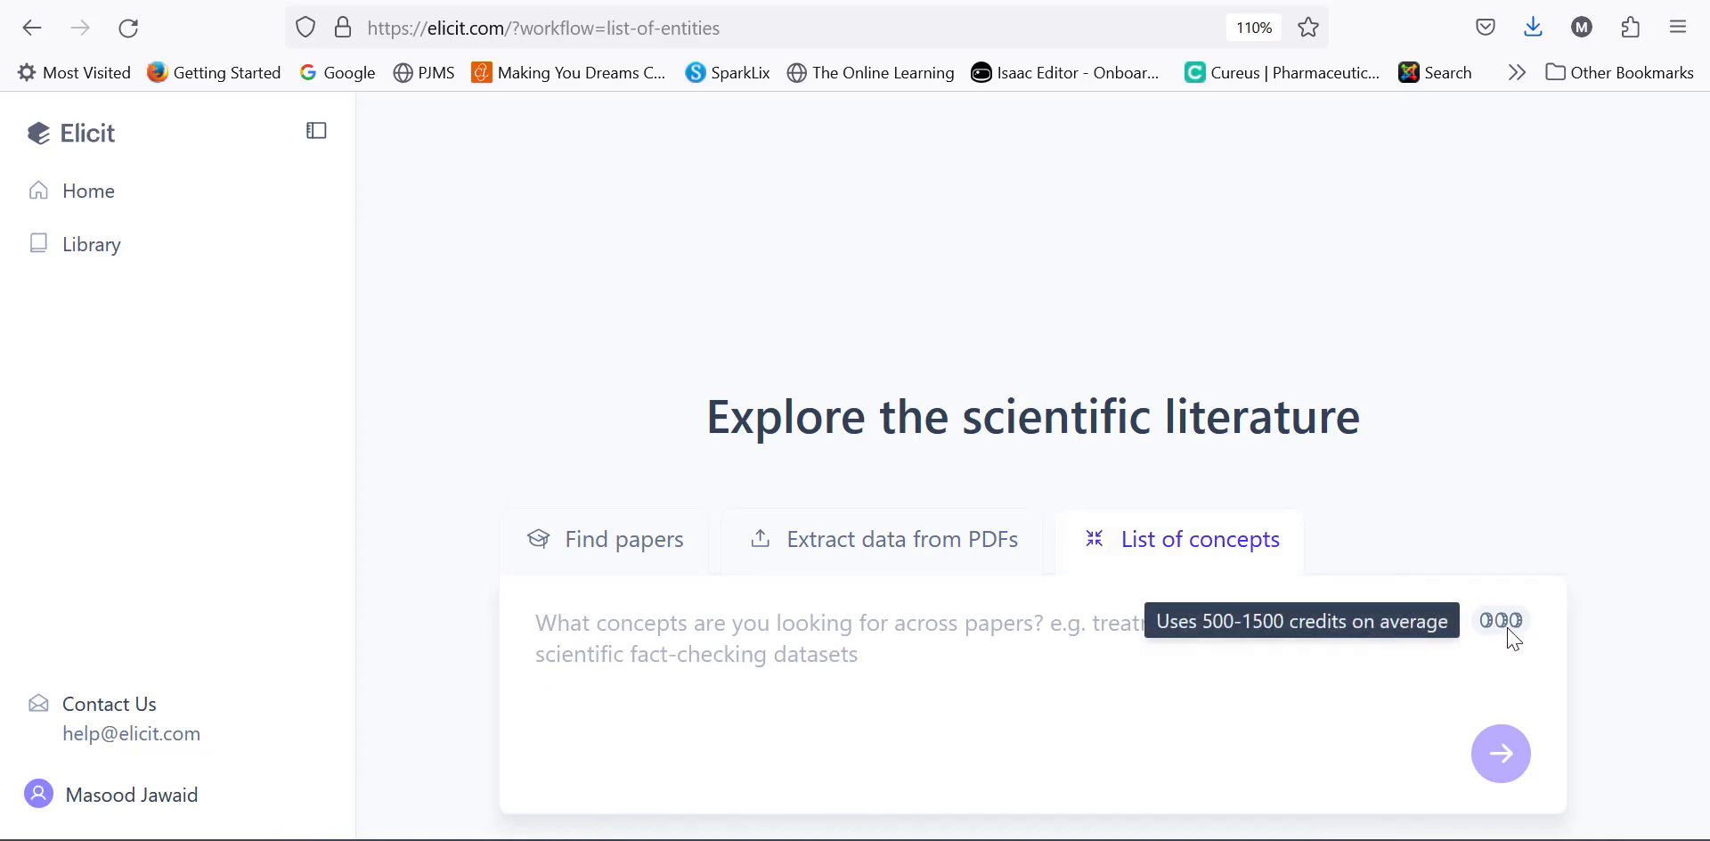
click(666, 551)
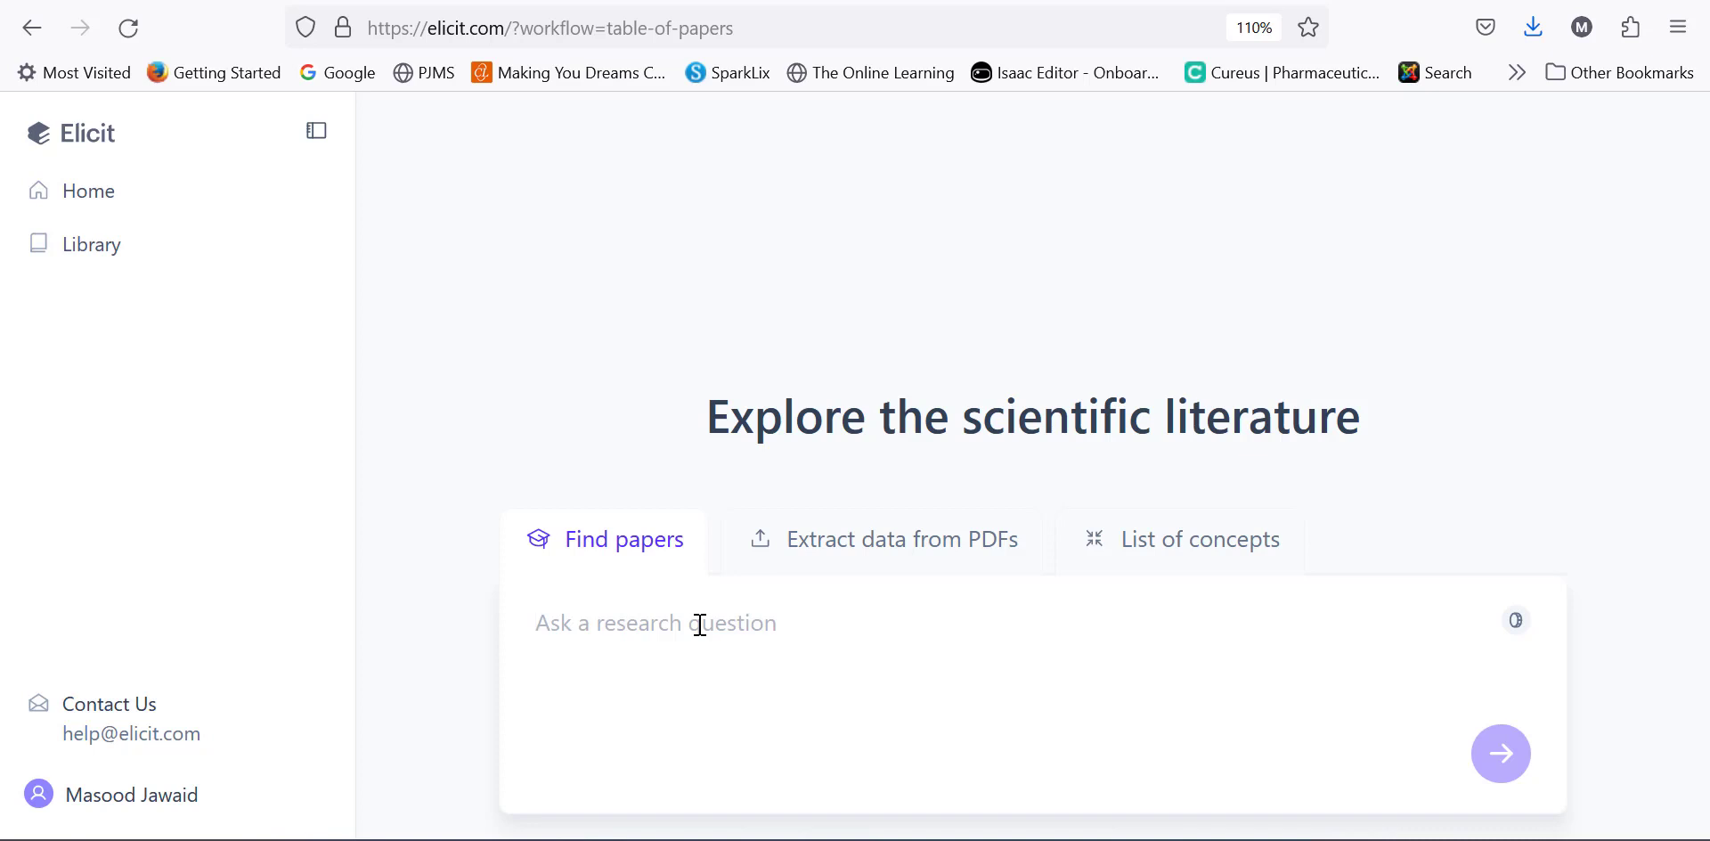
Search Elicit for 'Is blended learning more effective than face to face learning'.
text(Is blene)
key(BackSpace)
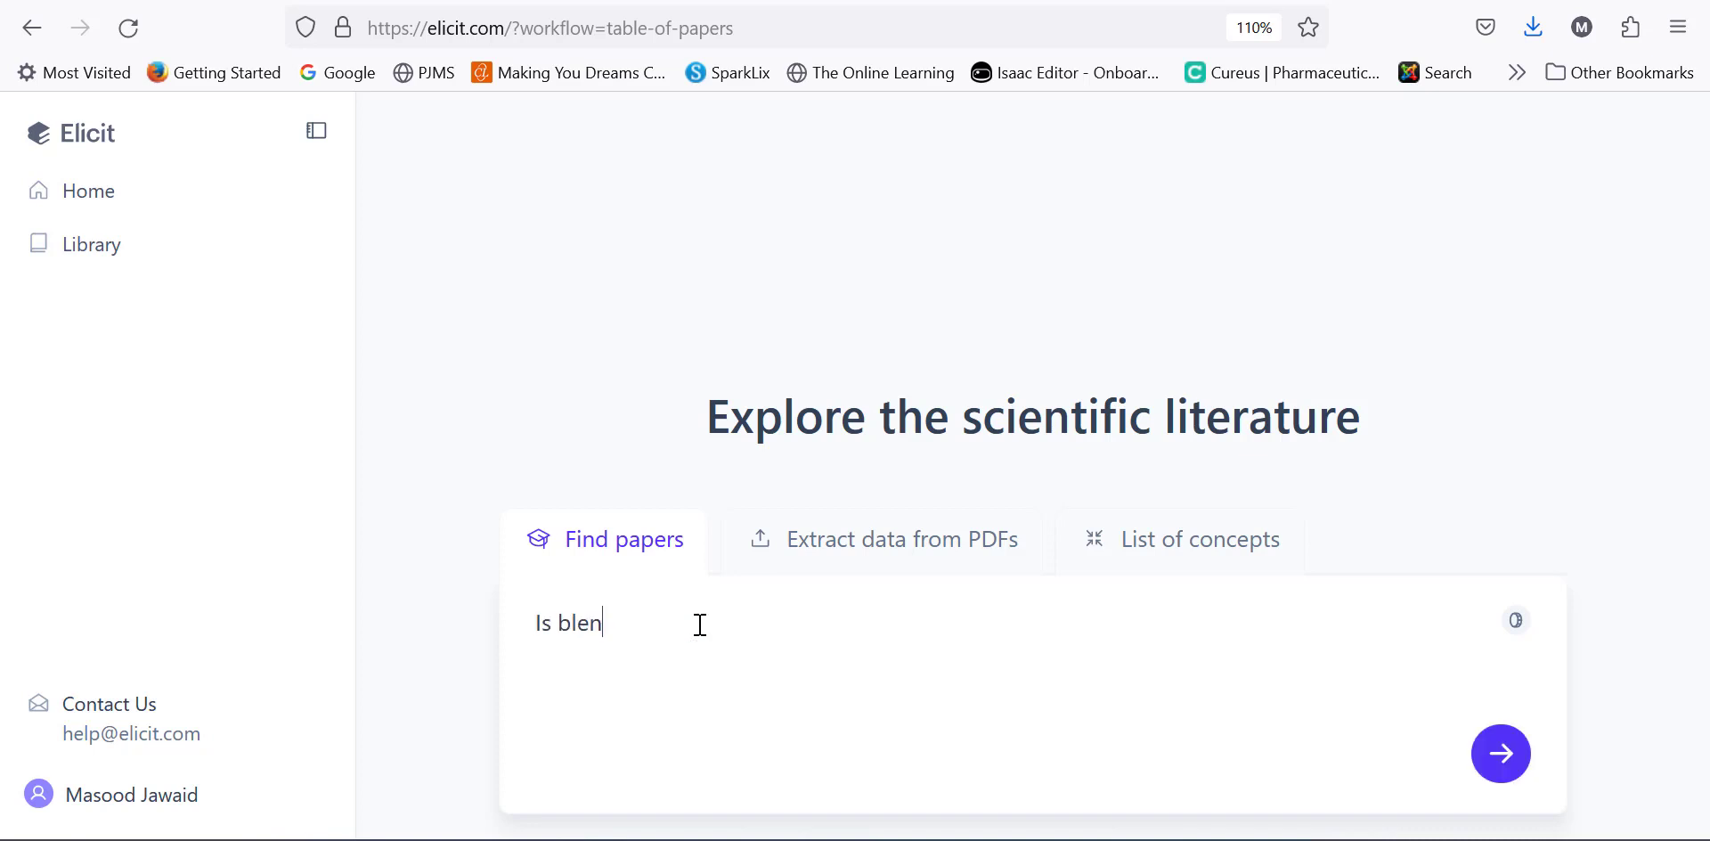
text(ded learnin)
key(BackSpace)
key(BackSpace)
text(ing is mo)
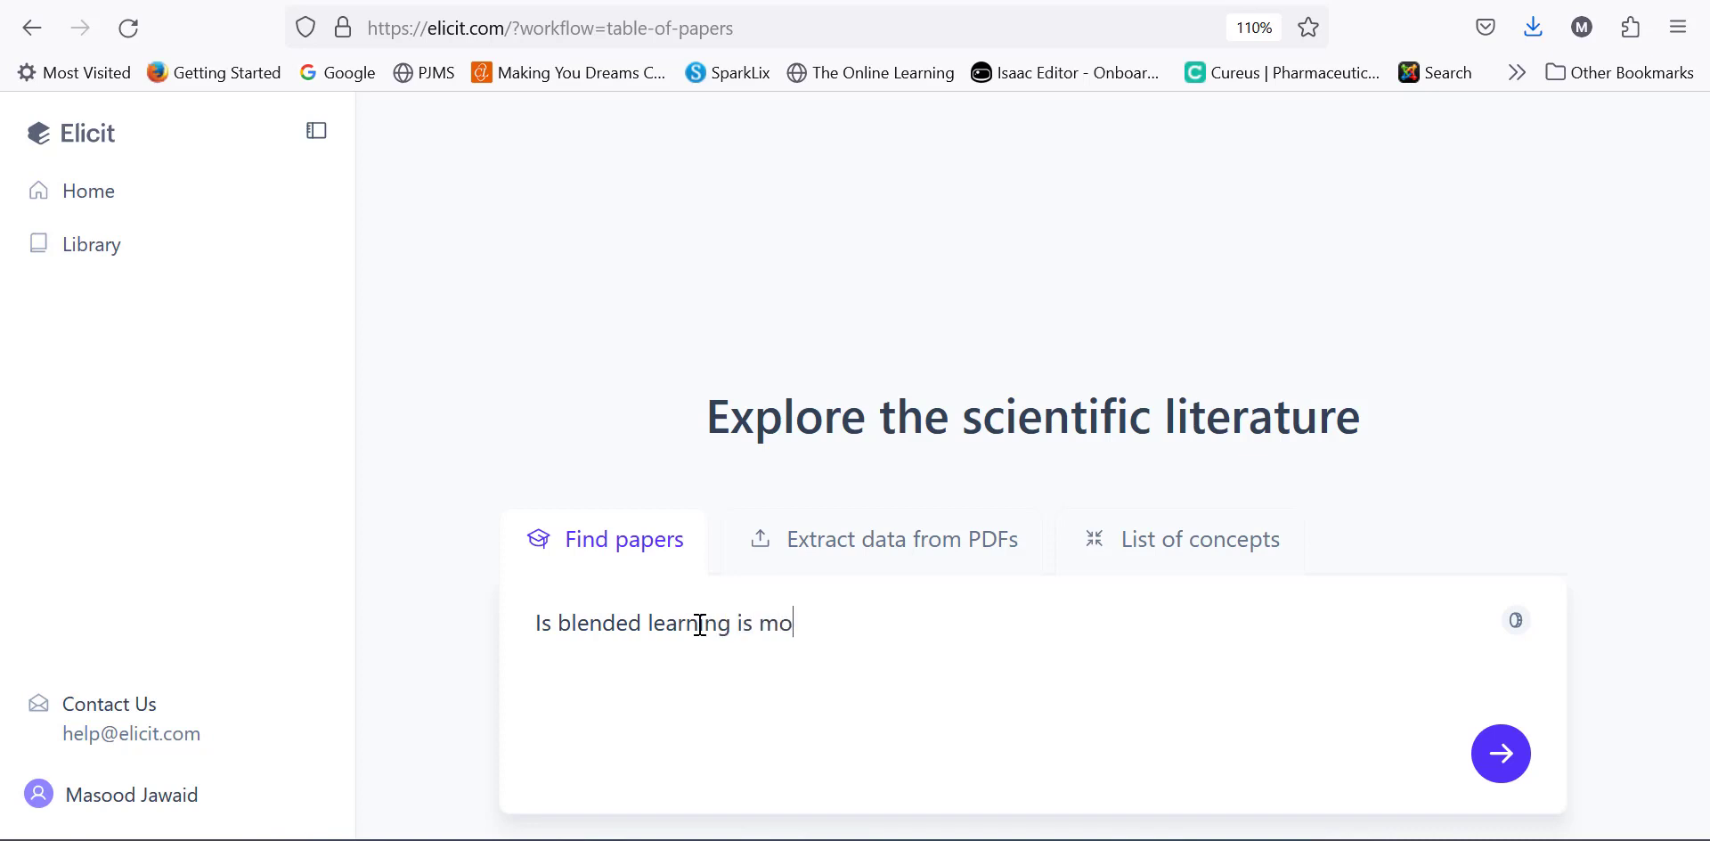
text(re effec)
text(tive than fa)
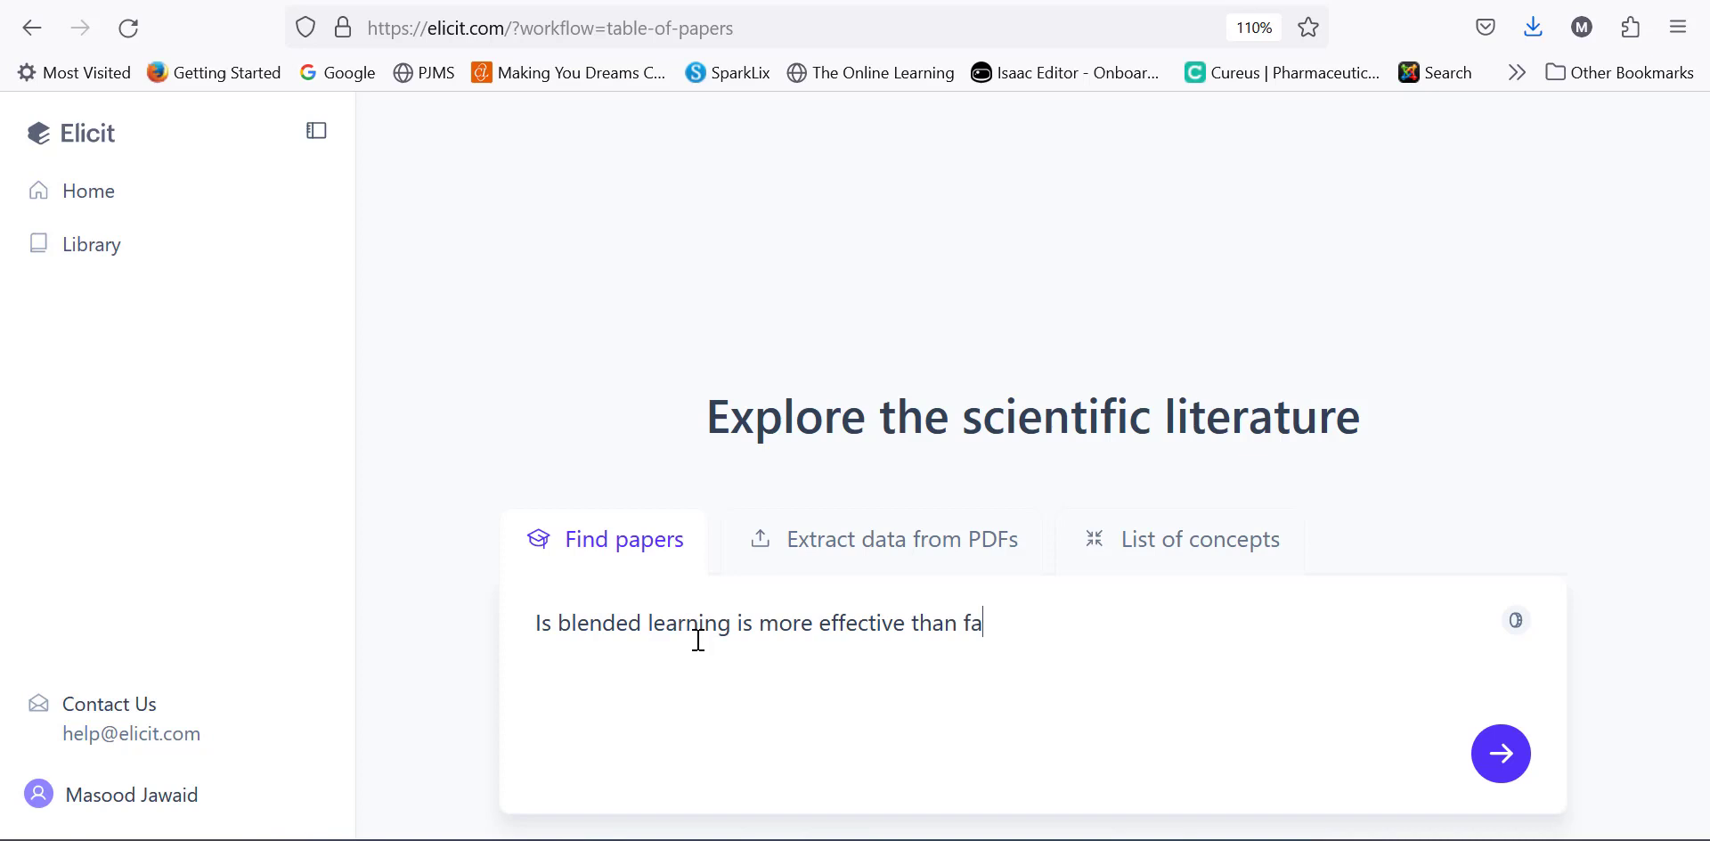
text(ce to face lear)
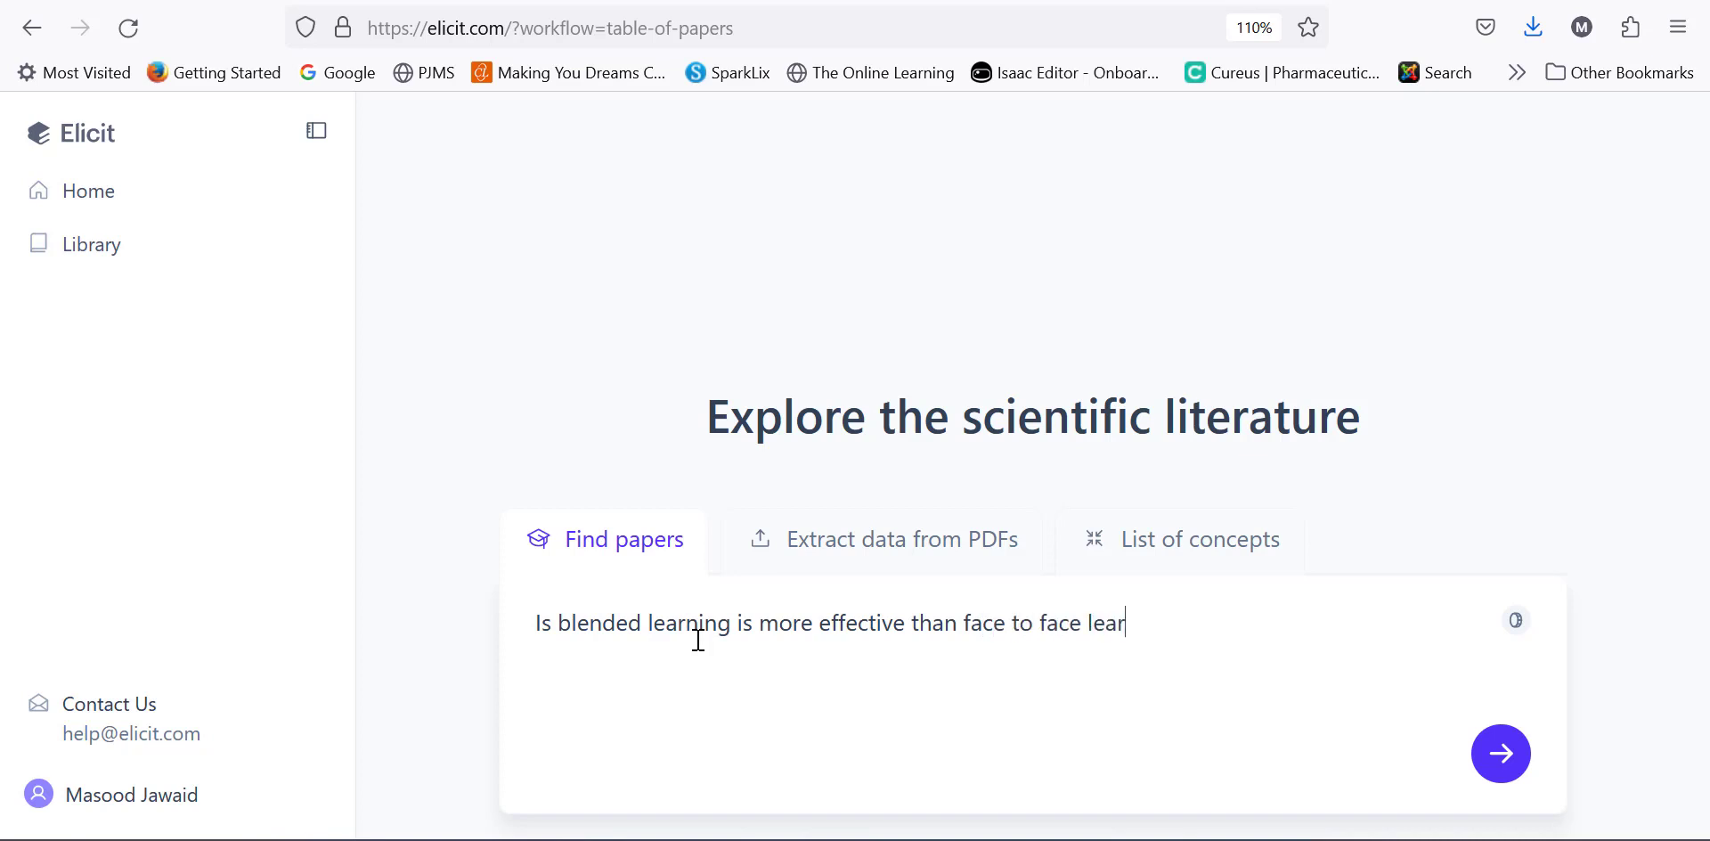
text(ning)
key(Return)
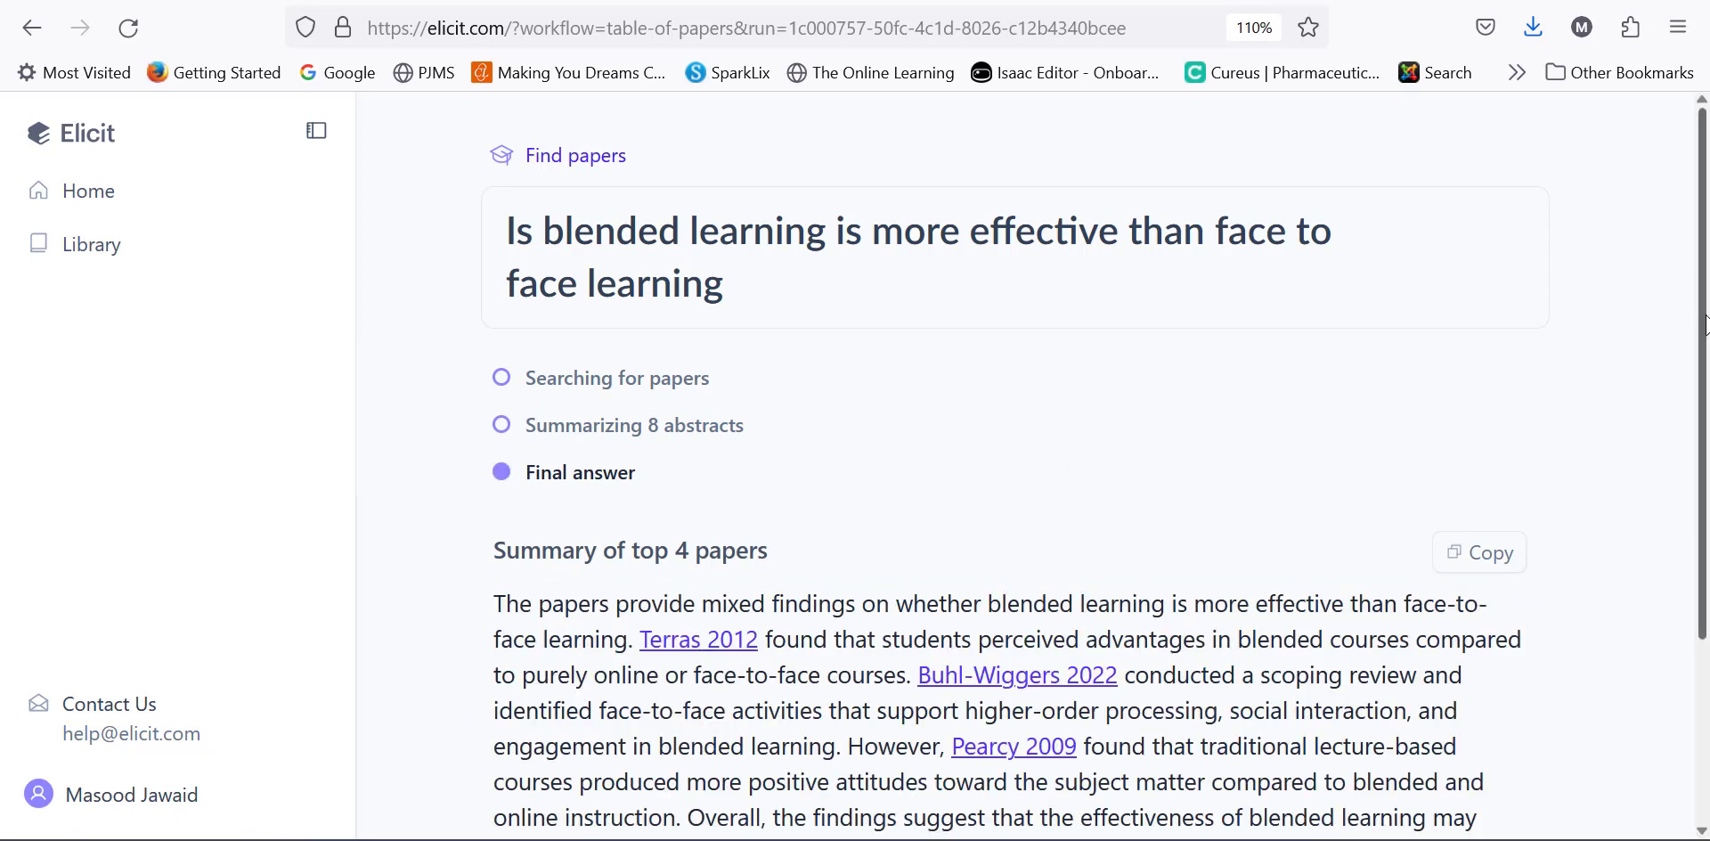
Scroll through the top-4 summary and zoom the browser out to 90%.
drag(1704, 325, 1707, 441)
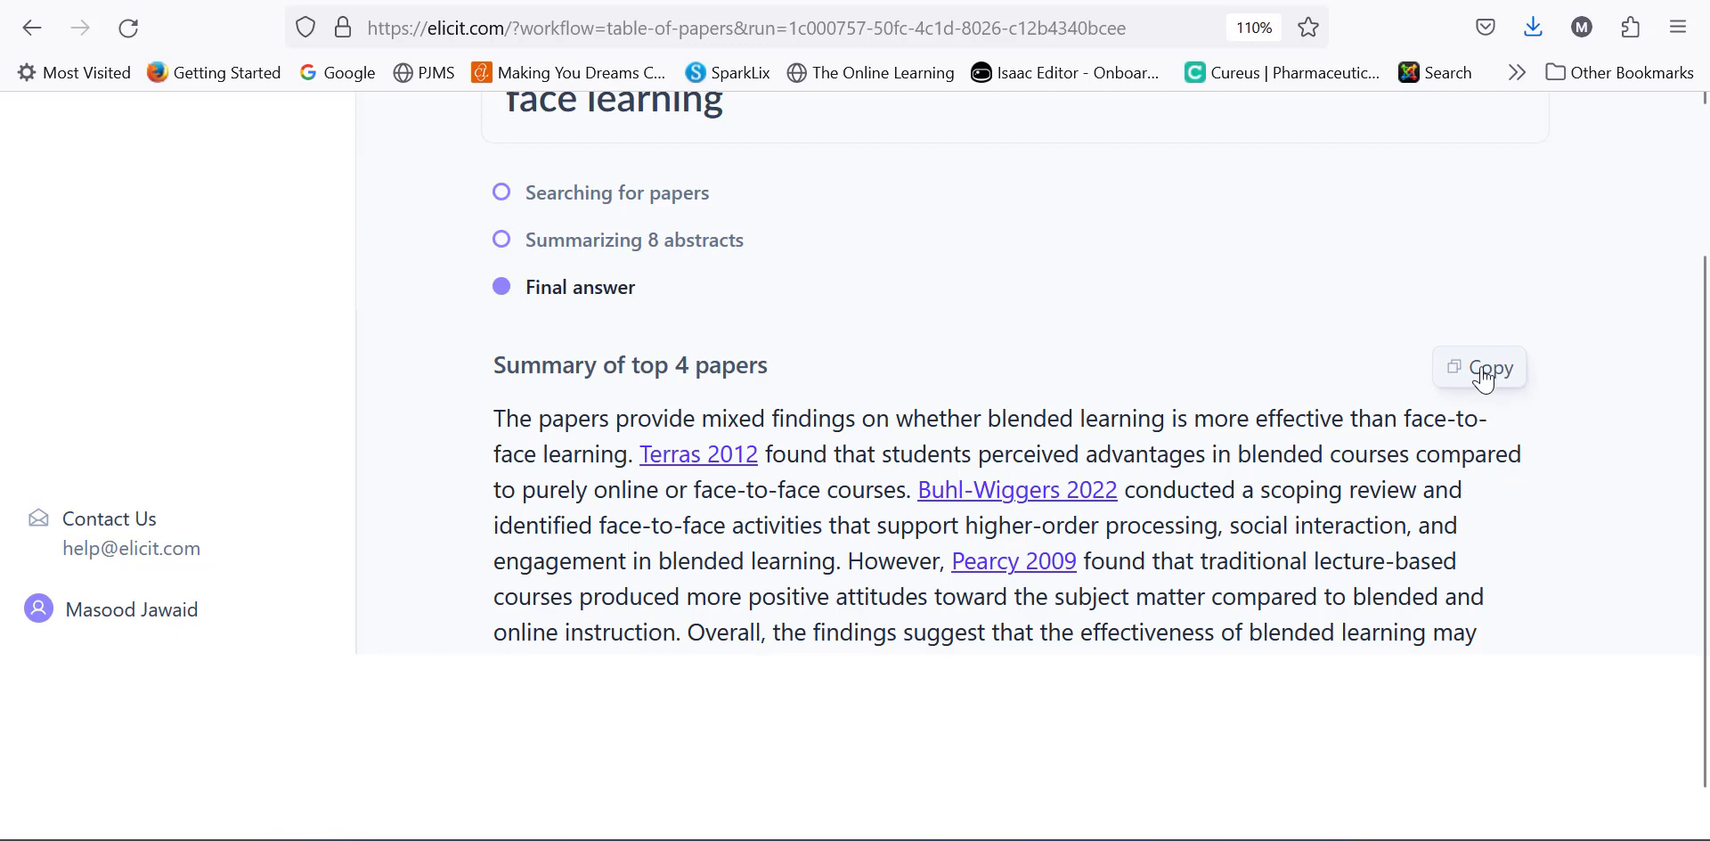
scroll(1707, 554, down, 1)
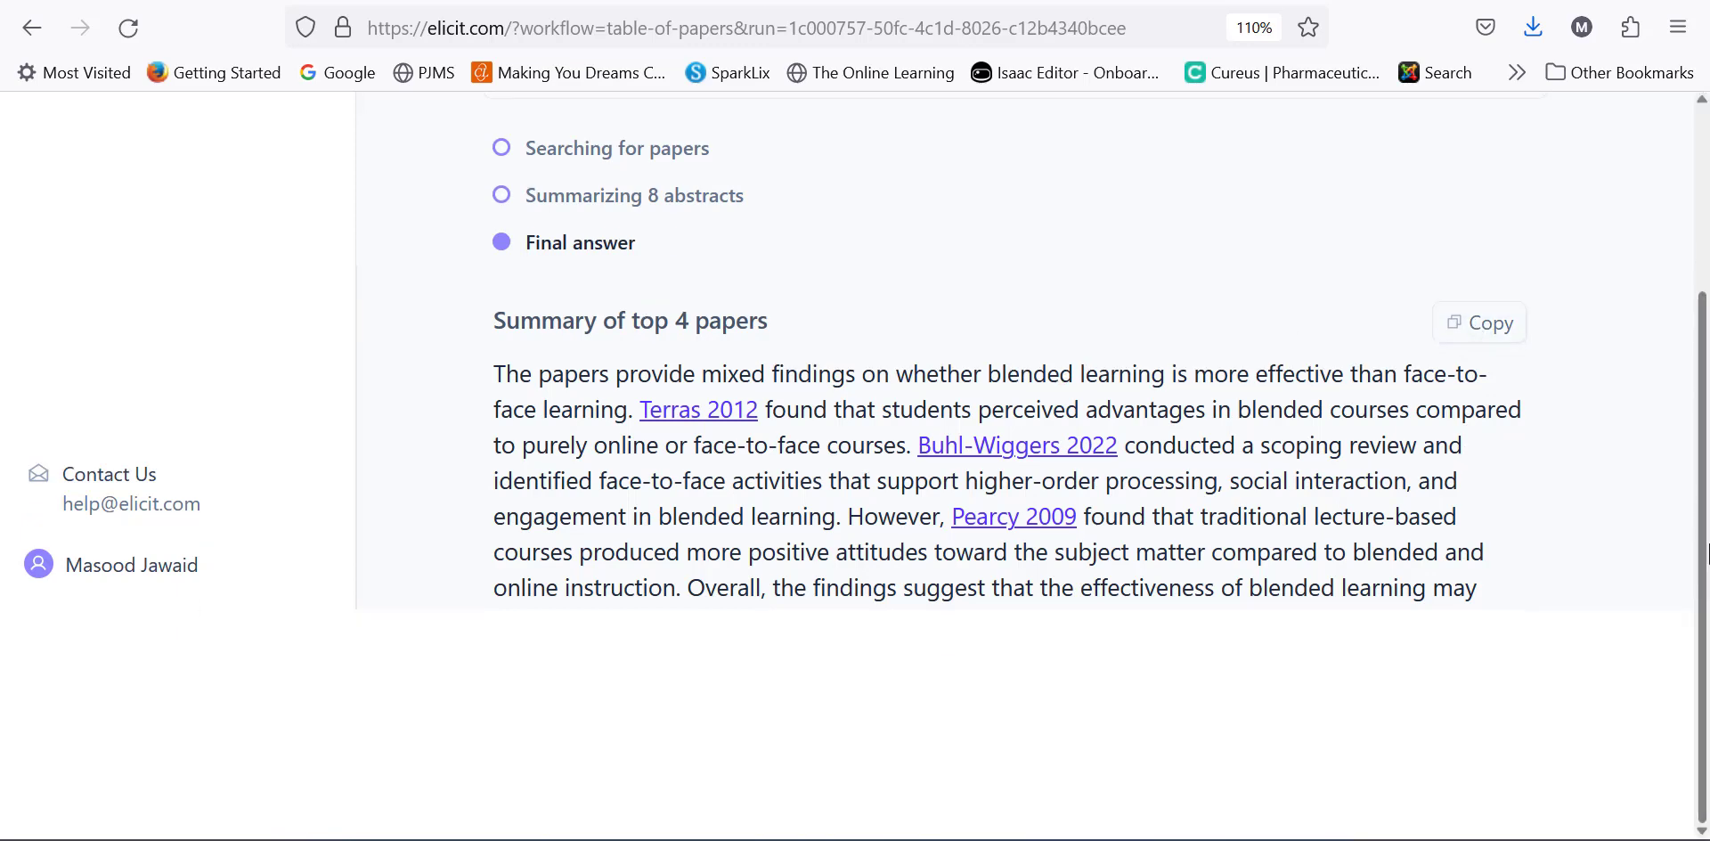
key(ctrl+minus)
key(ctrl+minus)
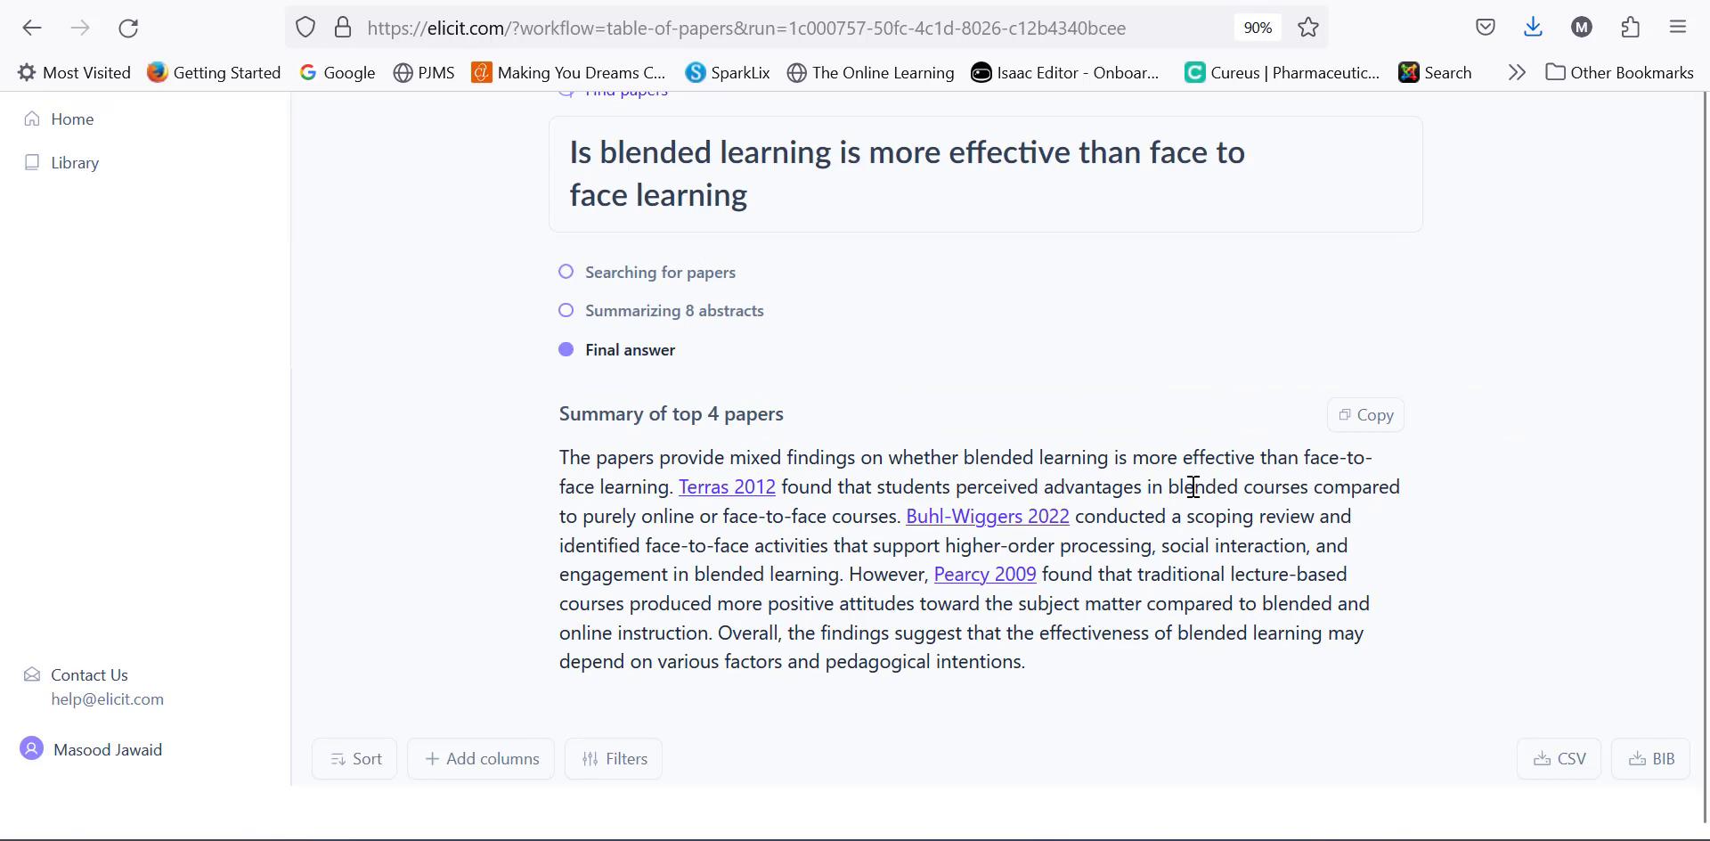
Compare the paper table with abstract summaries against the top-4 summary, scrolling the table.
click(663, 326)
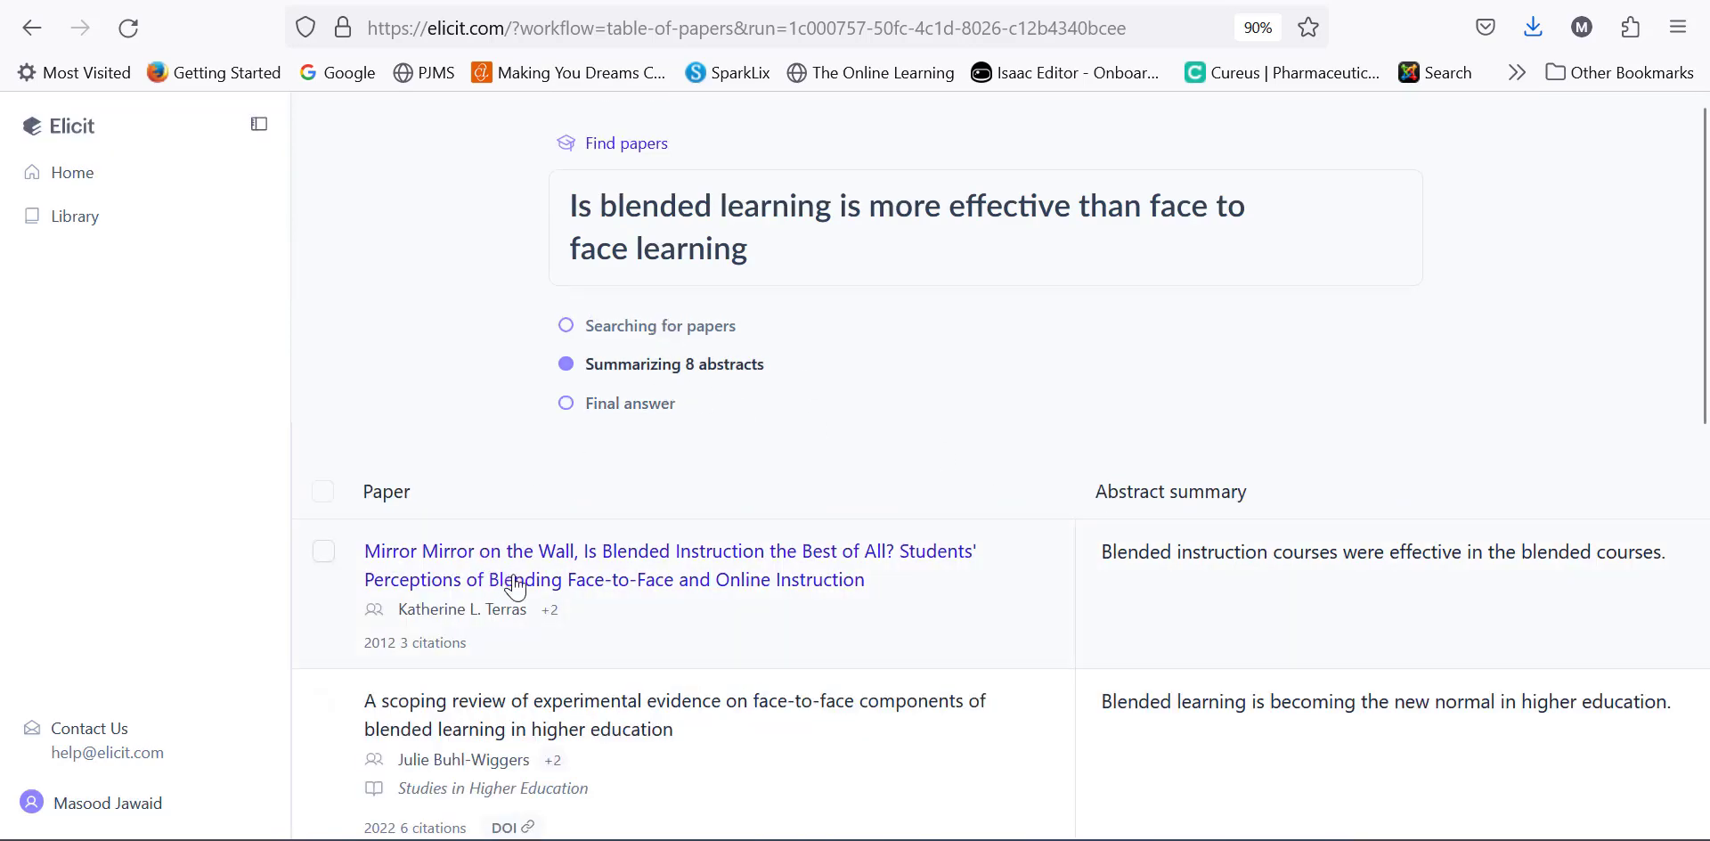
click(611, 409)
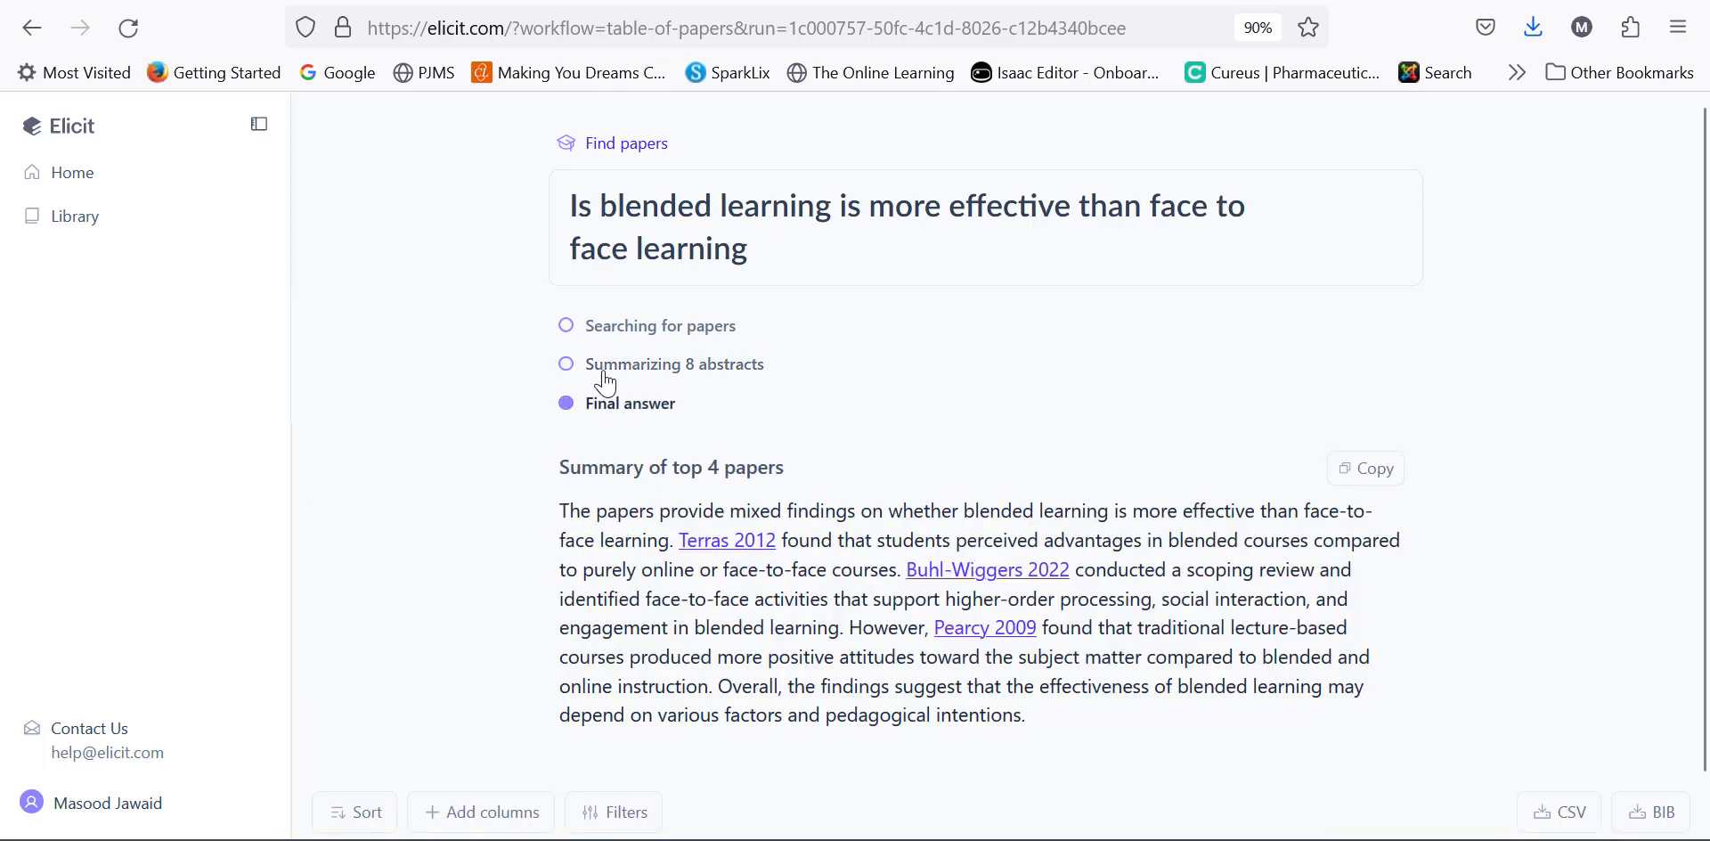
click(601, 369)
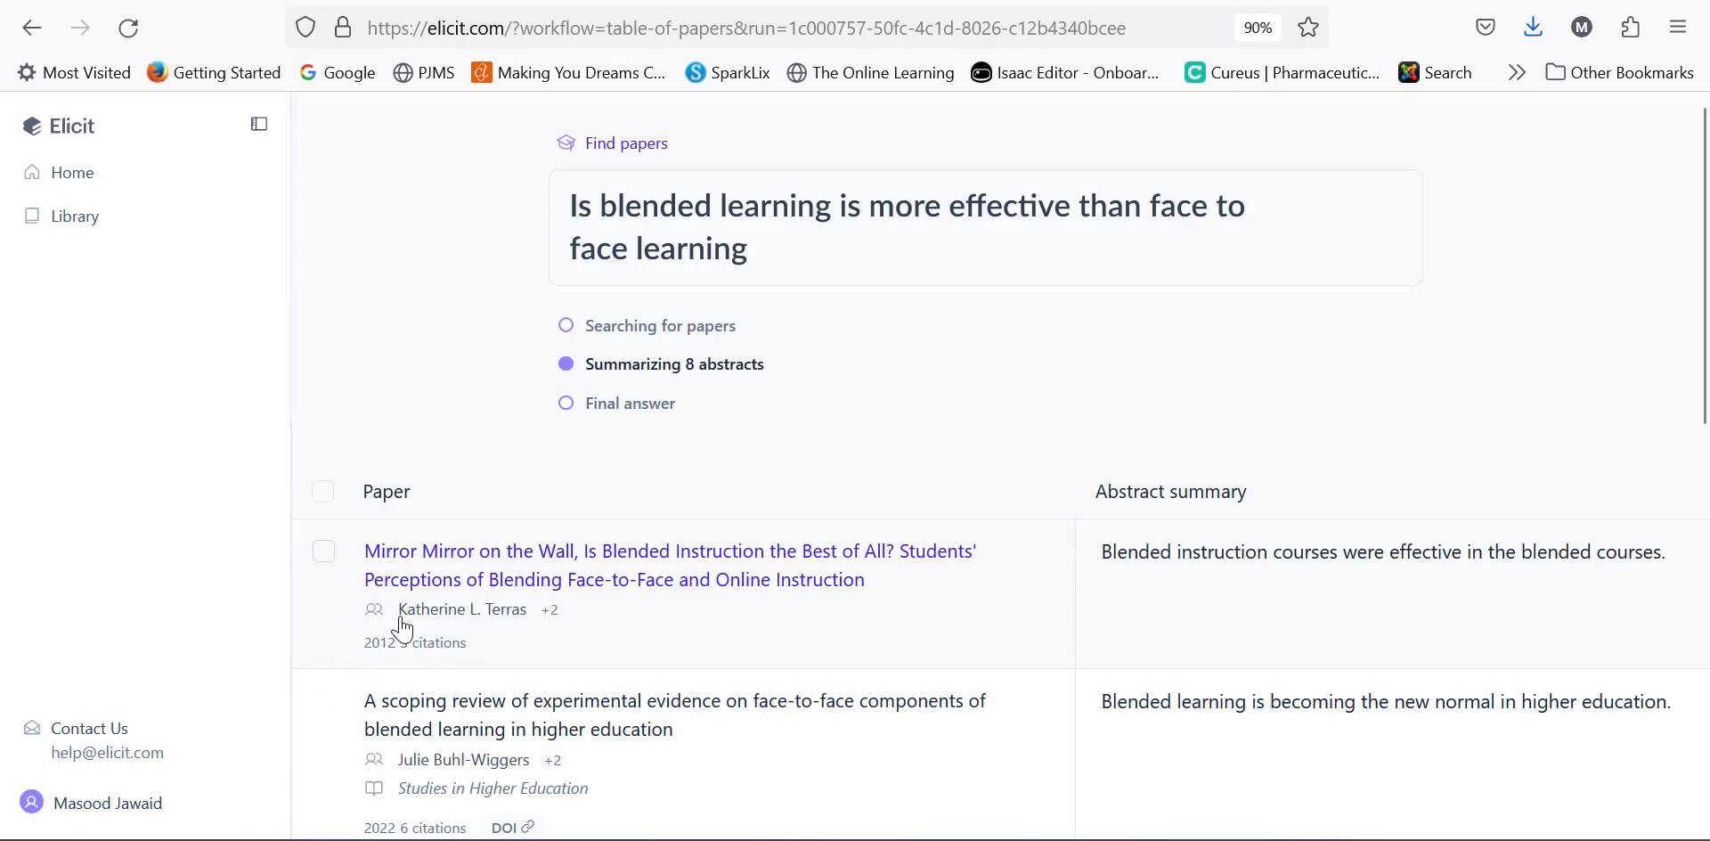
mouse_move(613, 565)
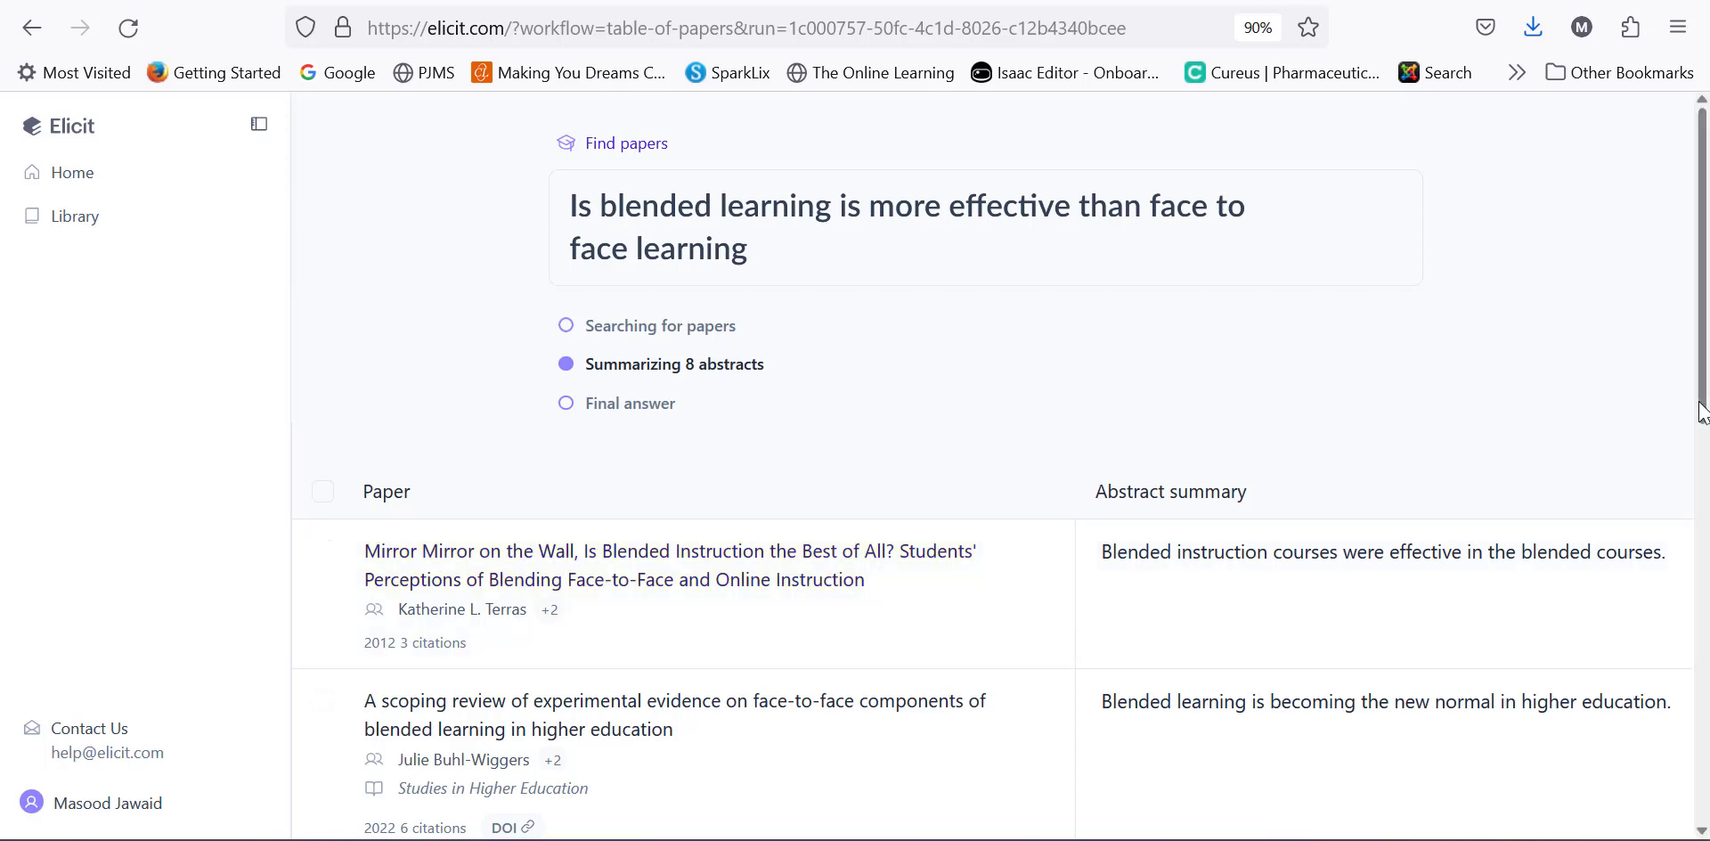
drag(1703, 412, 1703, 578)
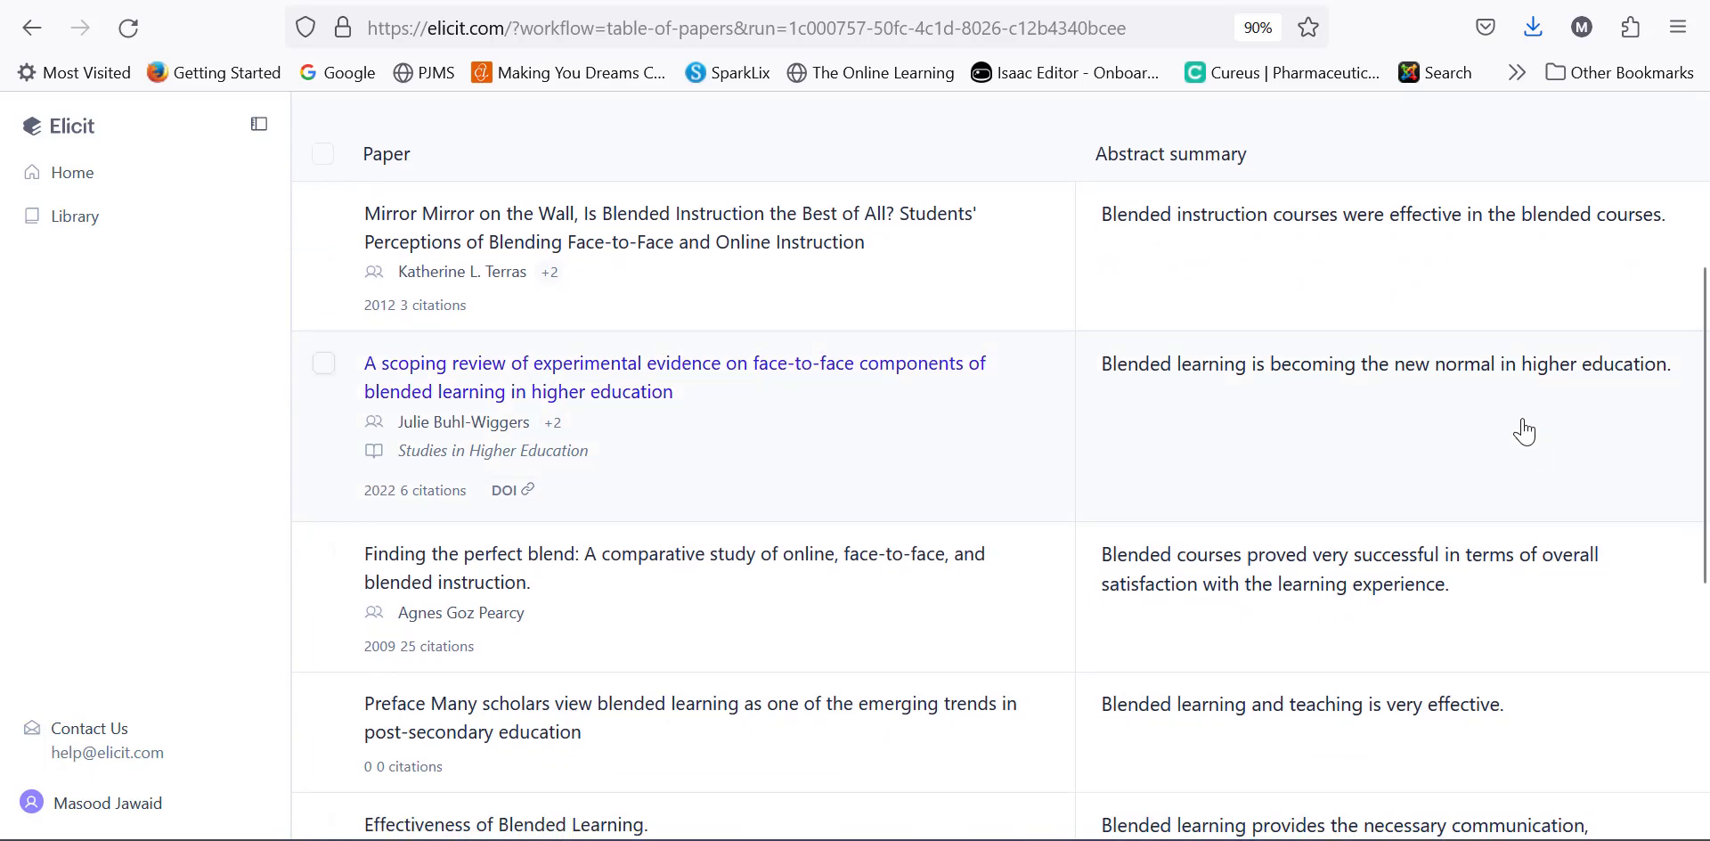
mouse_move(1706, 417)
mouse_down()
mouse_move(1703, 659)
mouse_move(1701, 105)
mouse_up()
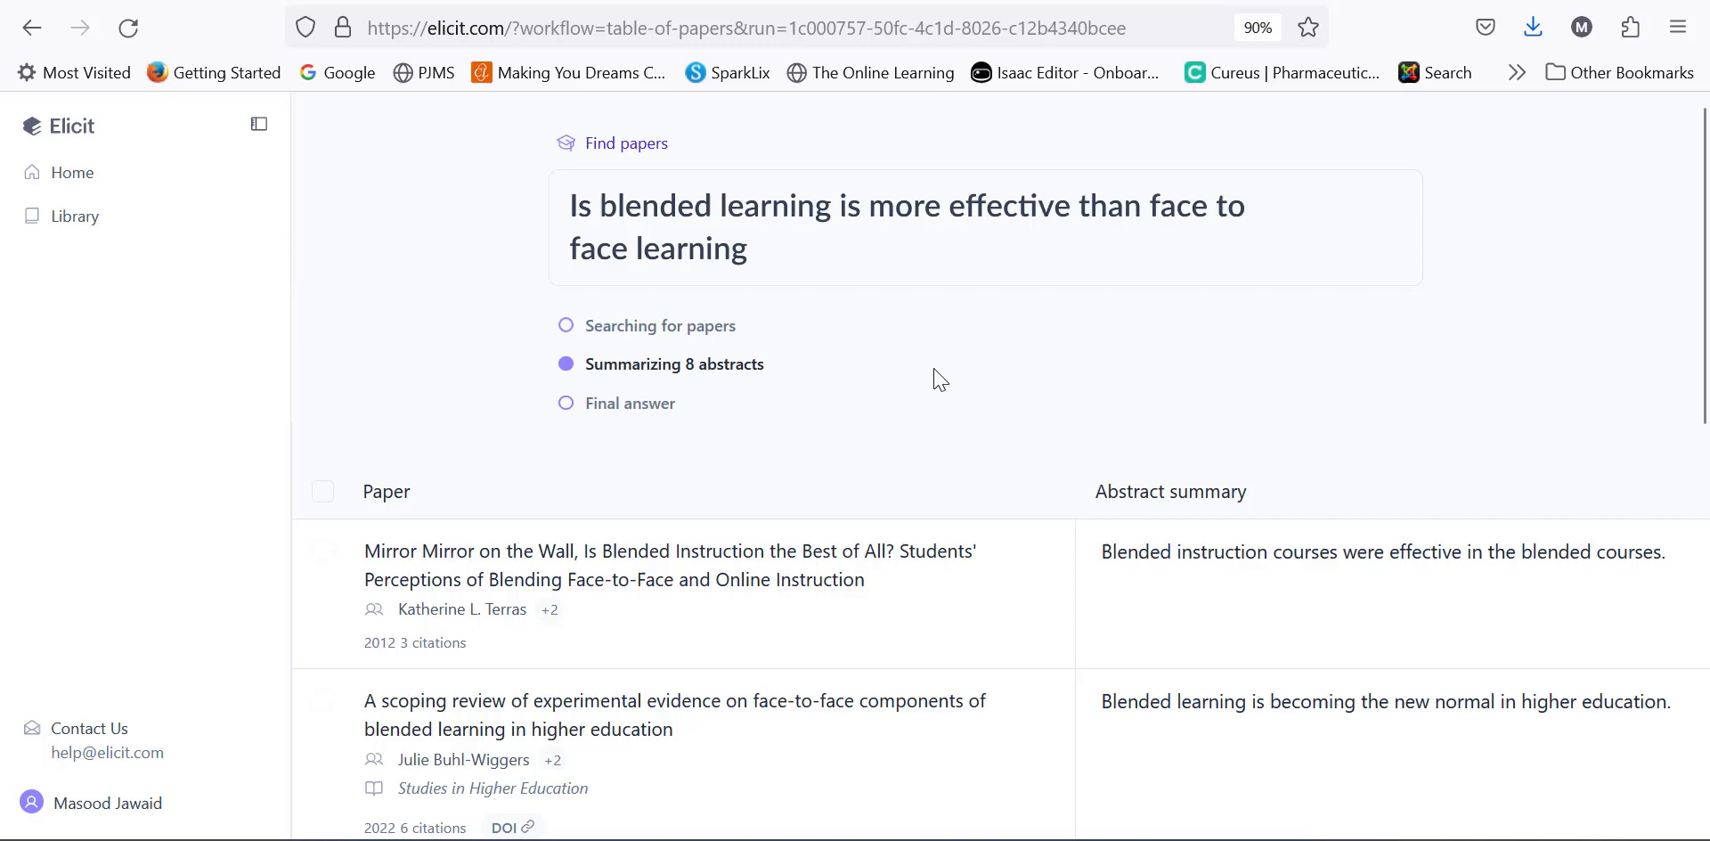
Browse the found papers without abstract summaries, then bring the top-4 summary back.
click(670, 336)
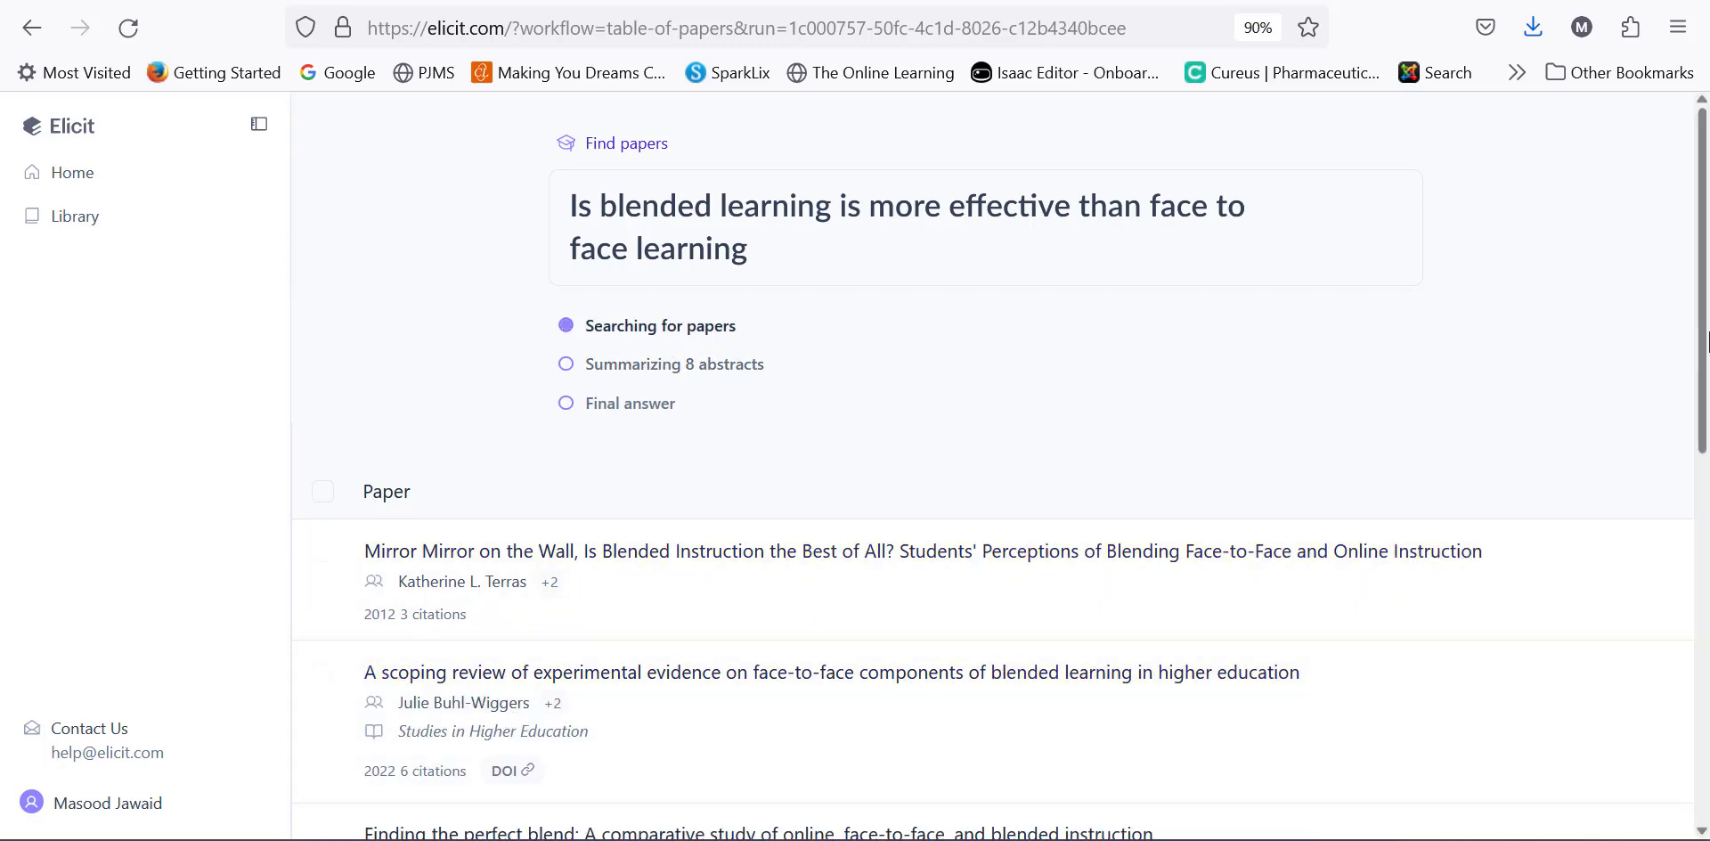
drag(1706, 341, 1704, 713)
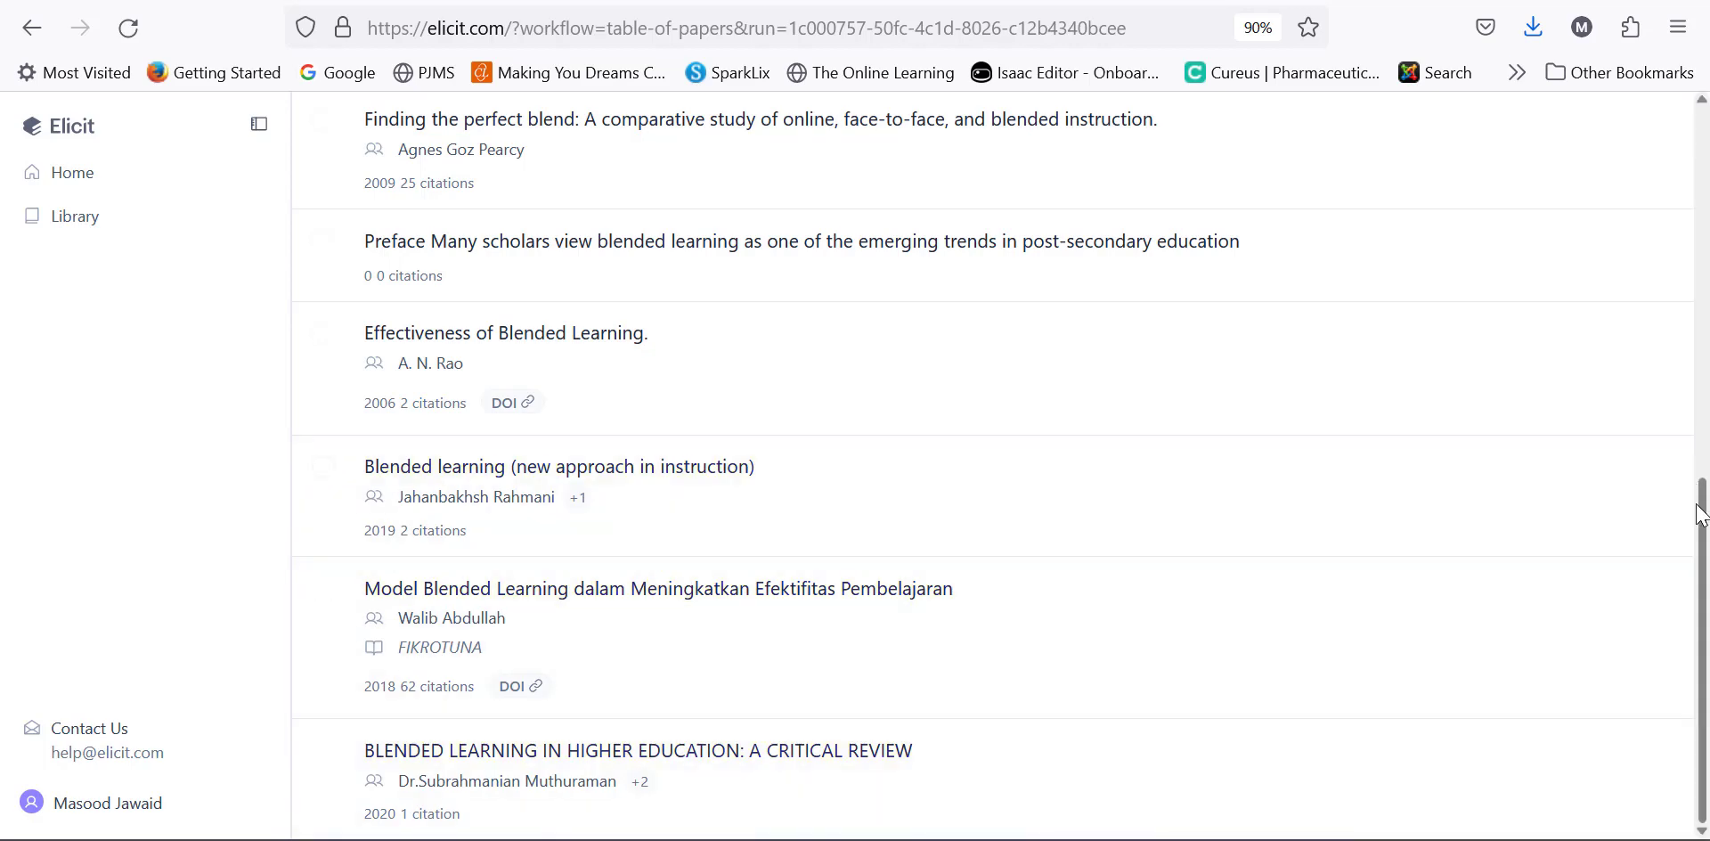
drag(1701, 515, 1701, 146)
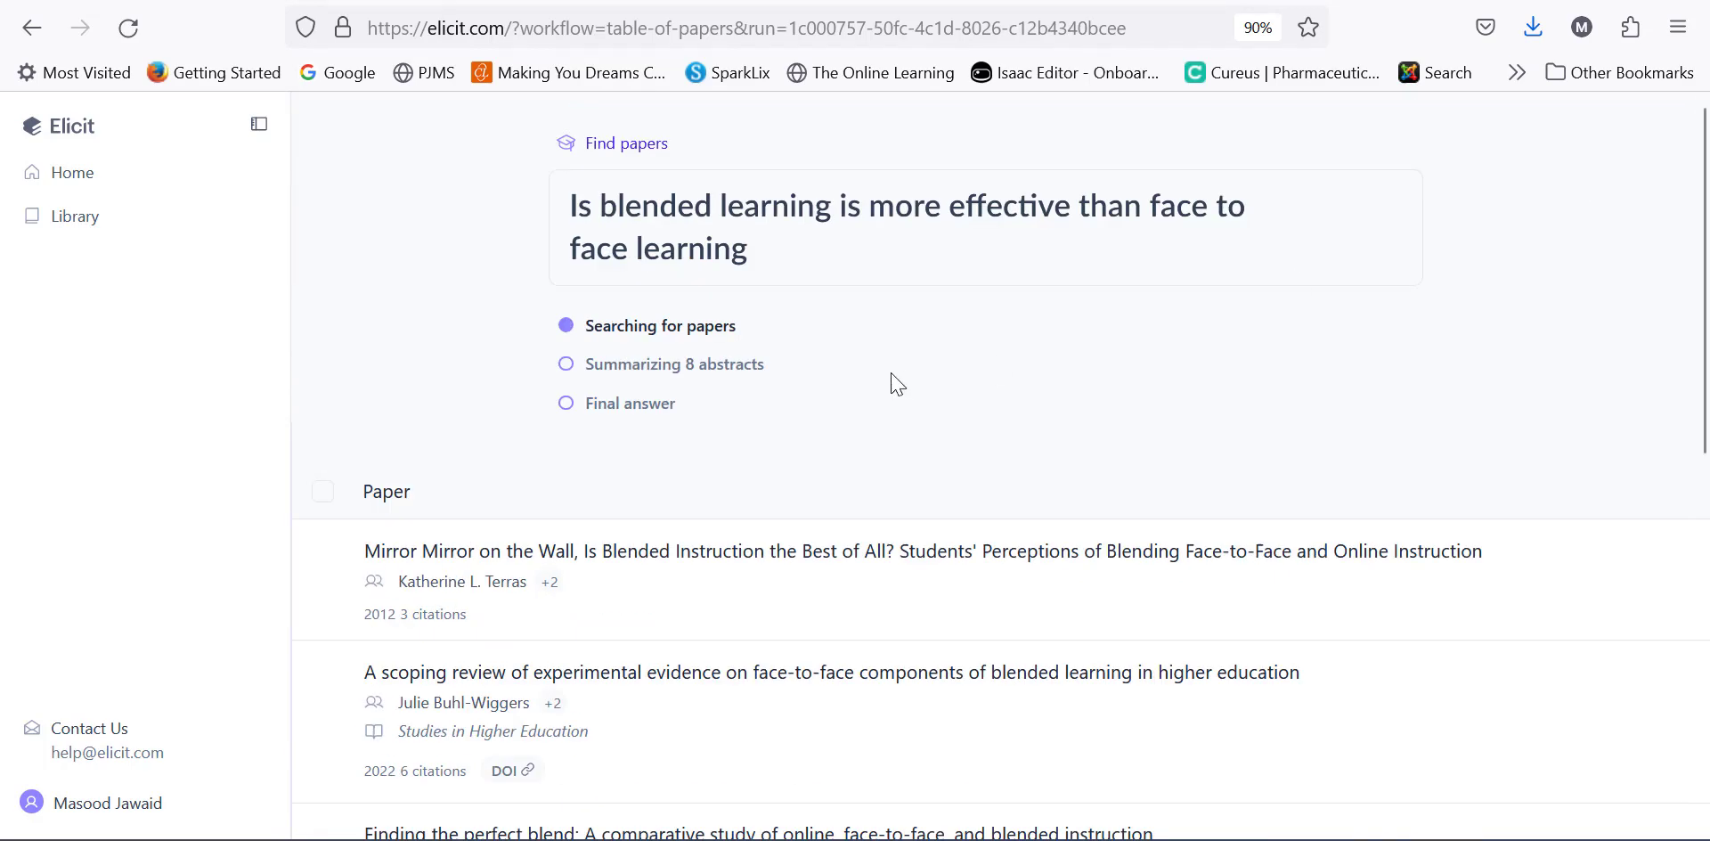
click(636, 415)
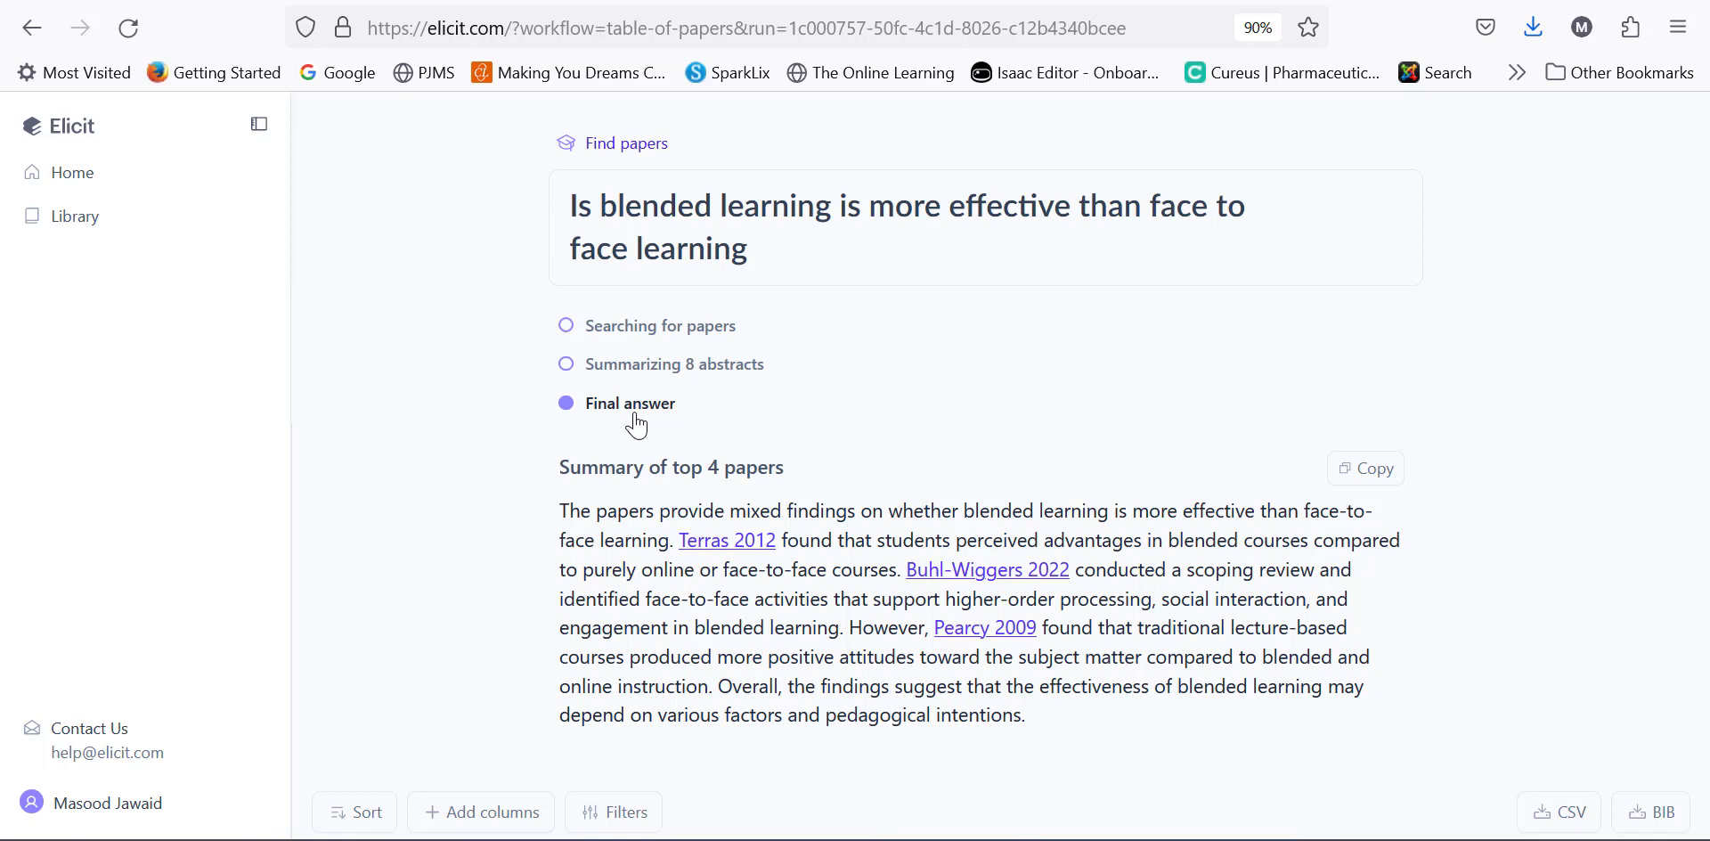
Tour Elicit's PDF extraction, Library and concept-list workflows, ending back on Find papers.
click(98, 185)
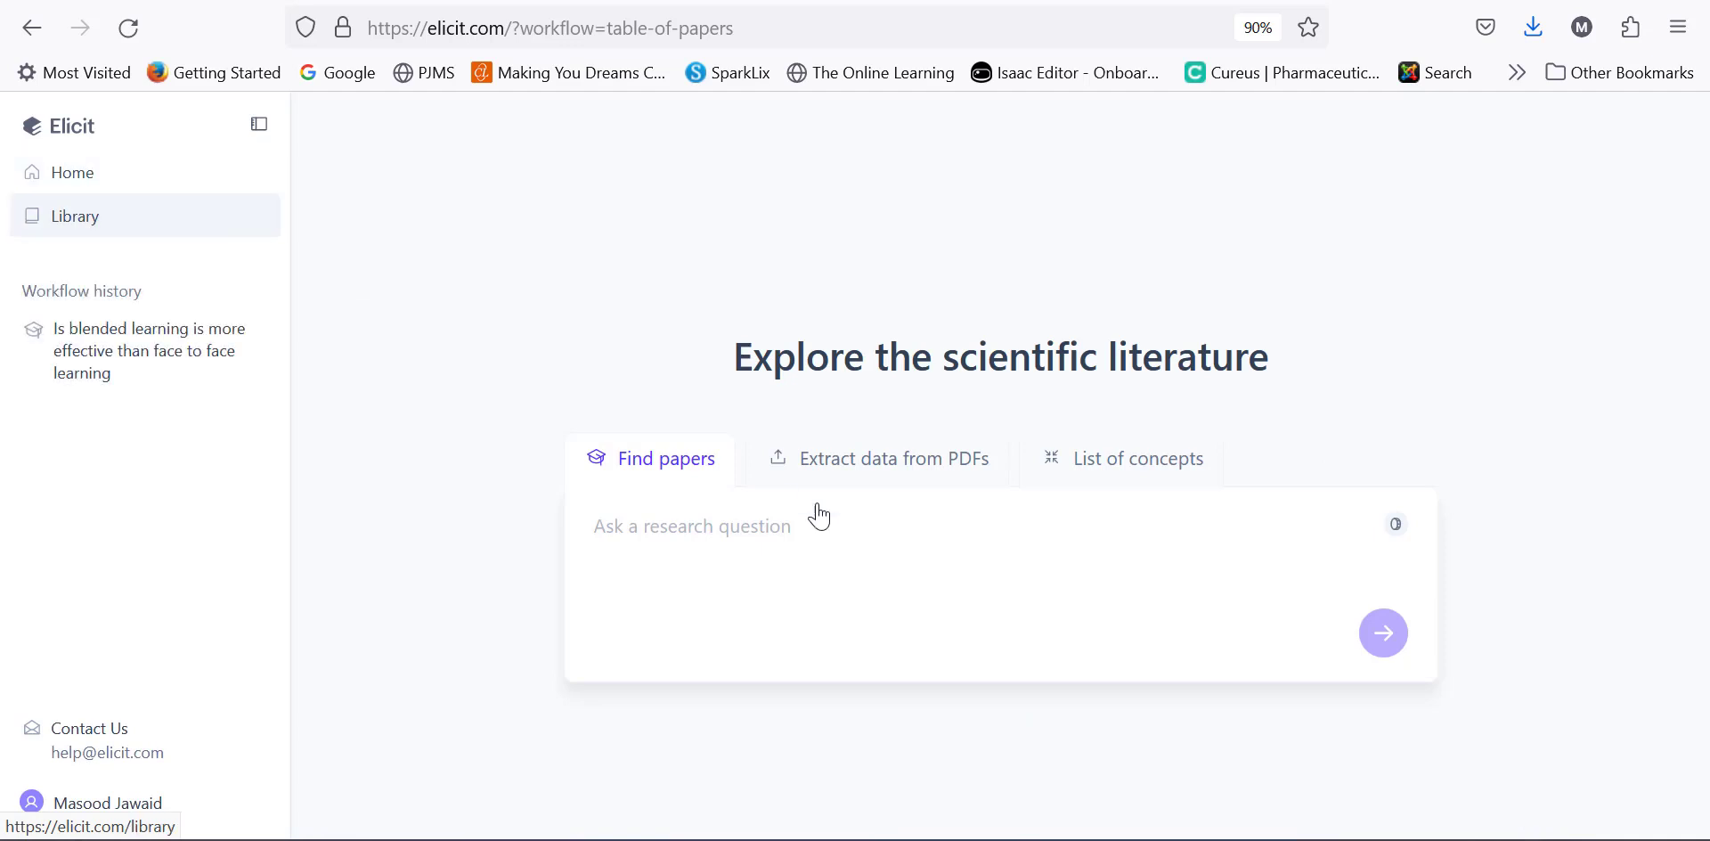
click(880, 481)
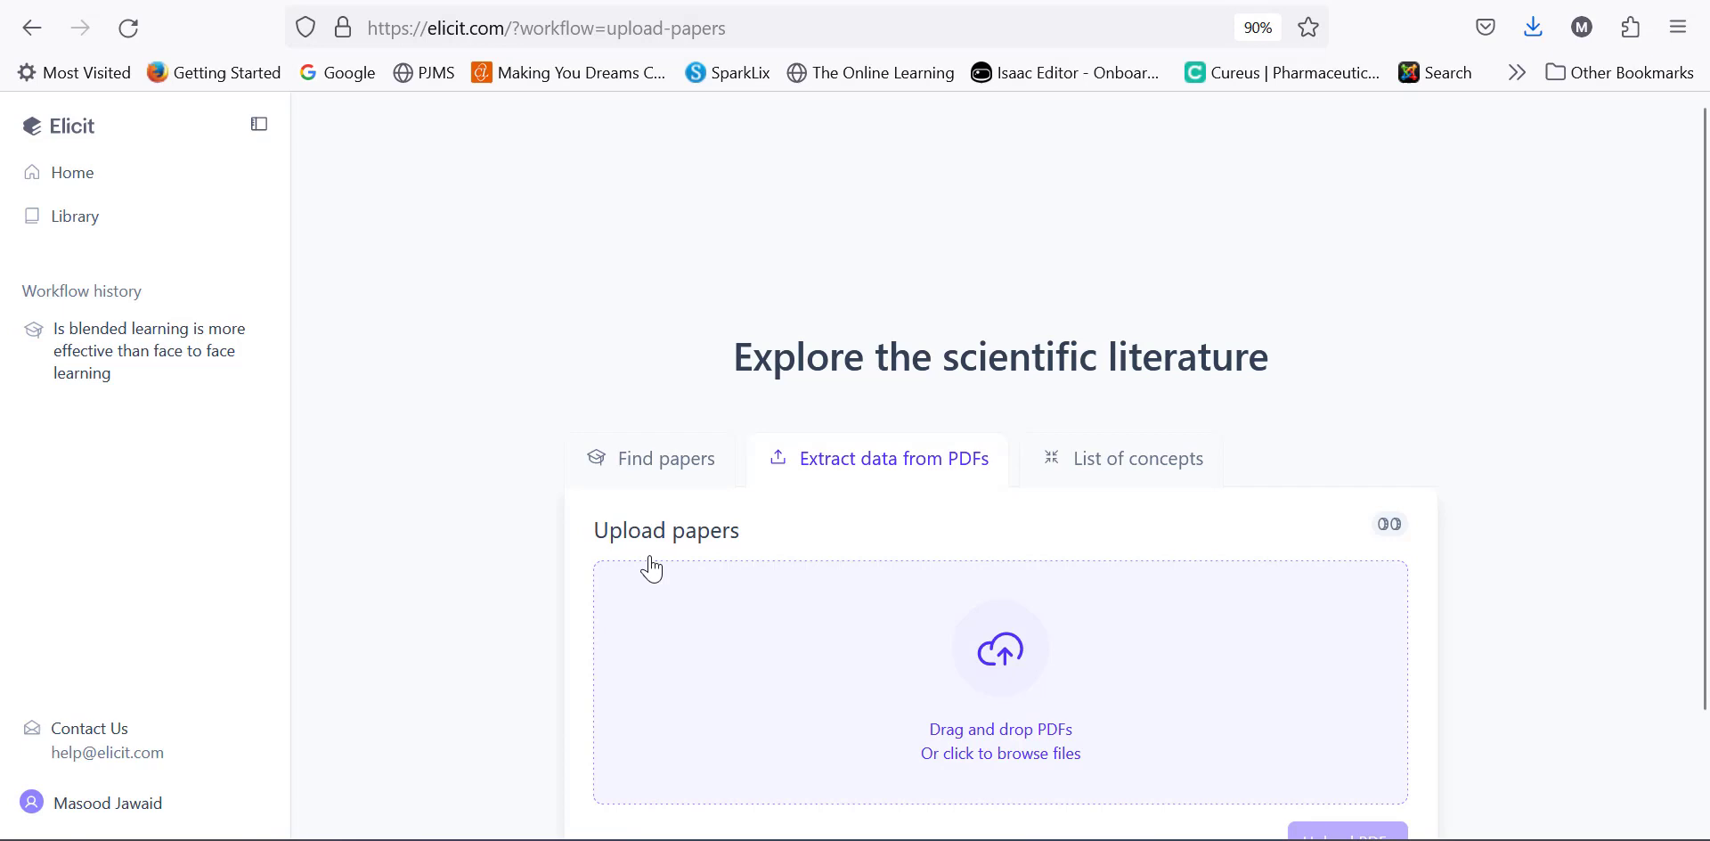
click(52, 221)
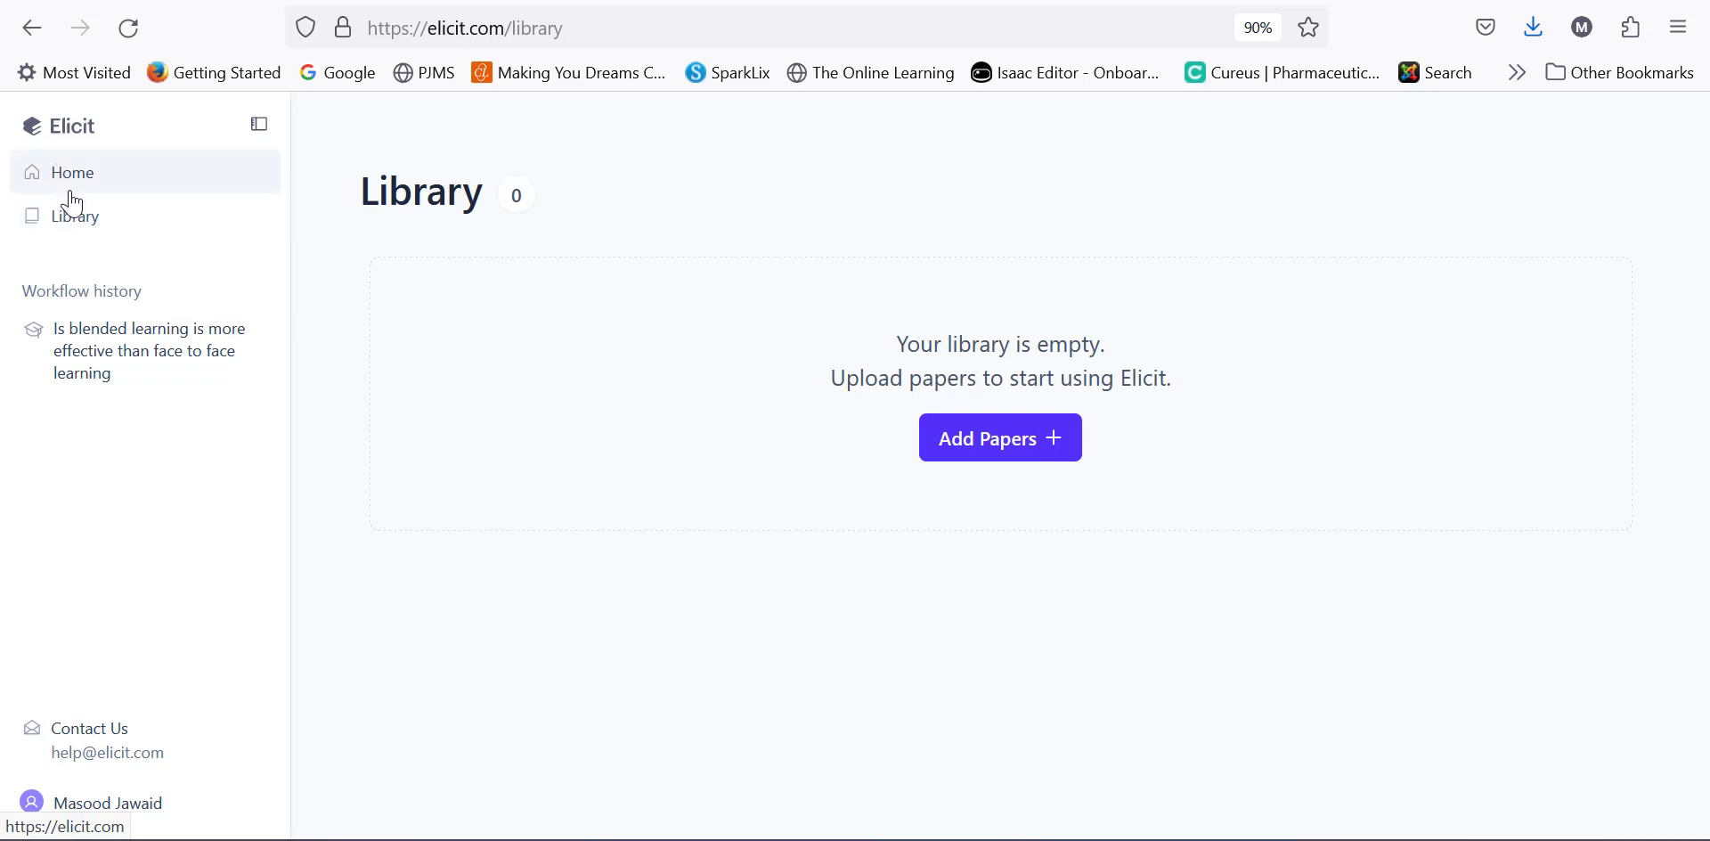
click(74, 191)
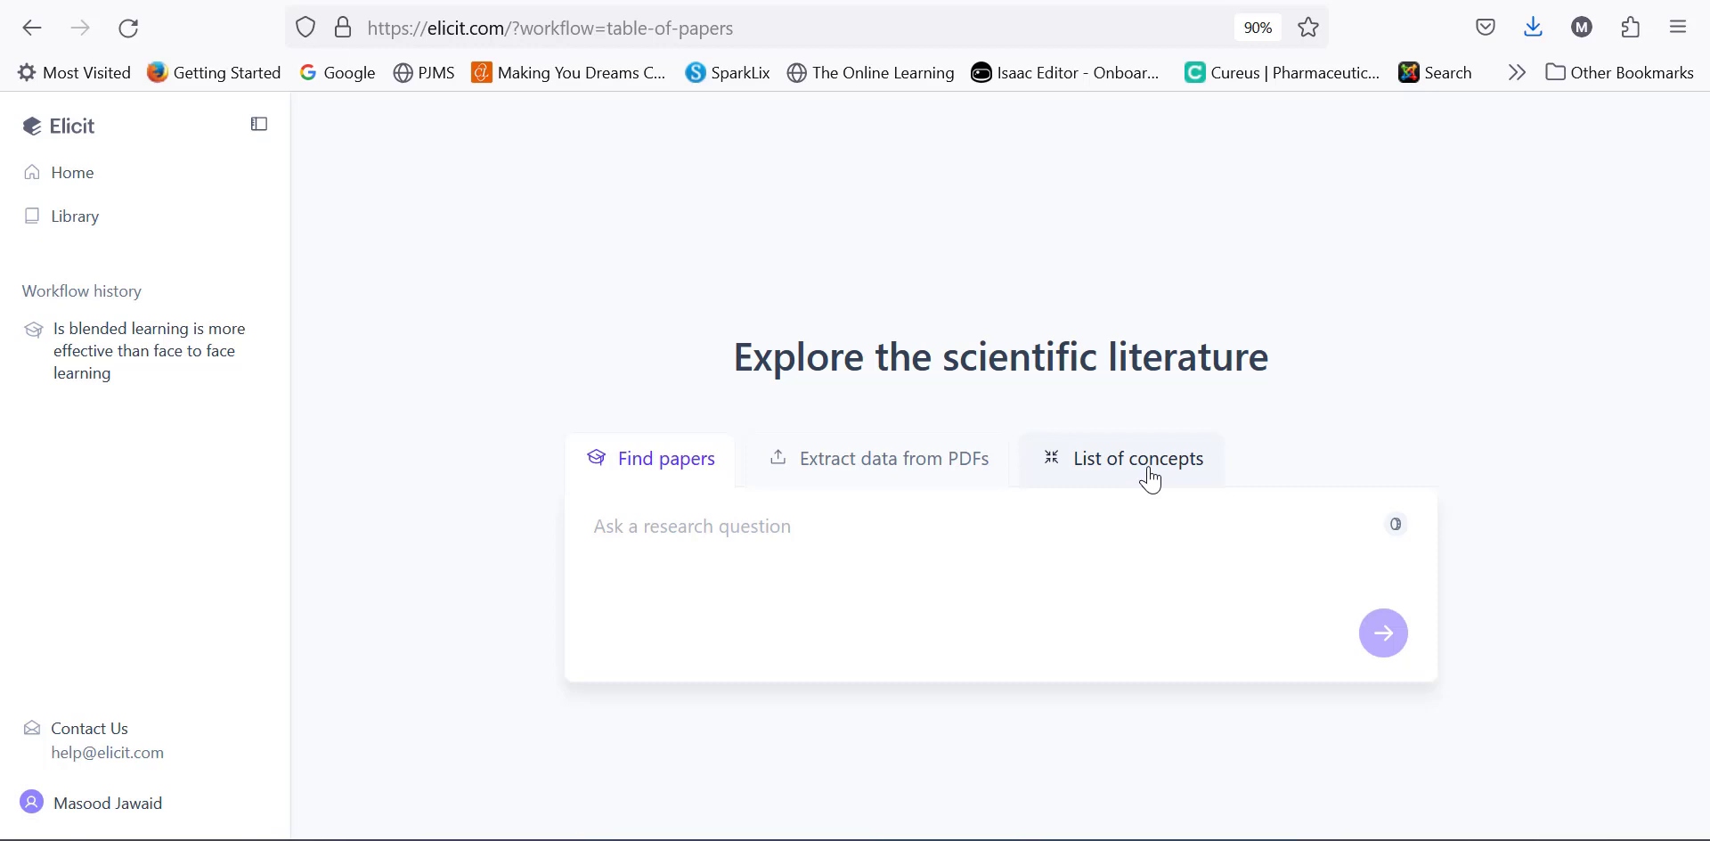
click(1149, 479)
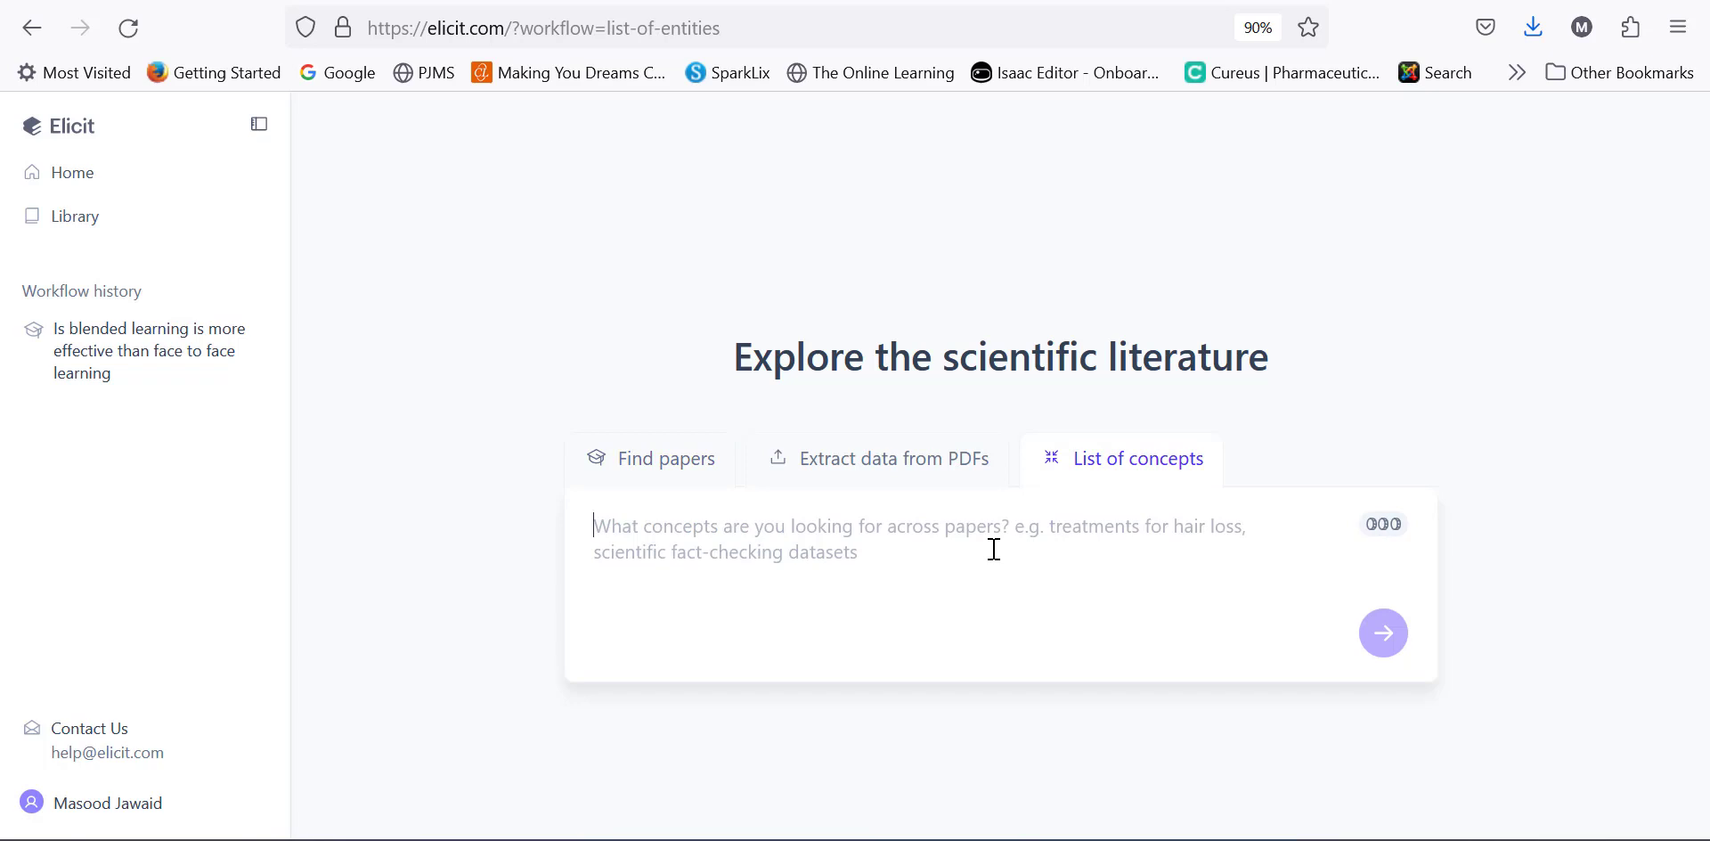
click(682, 477)
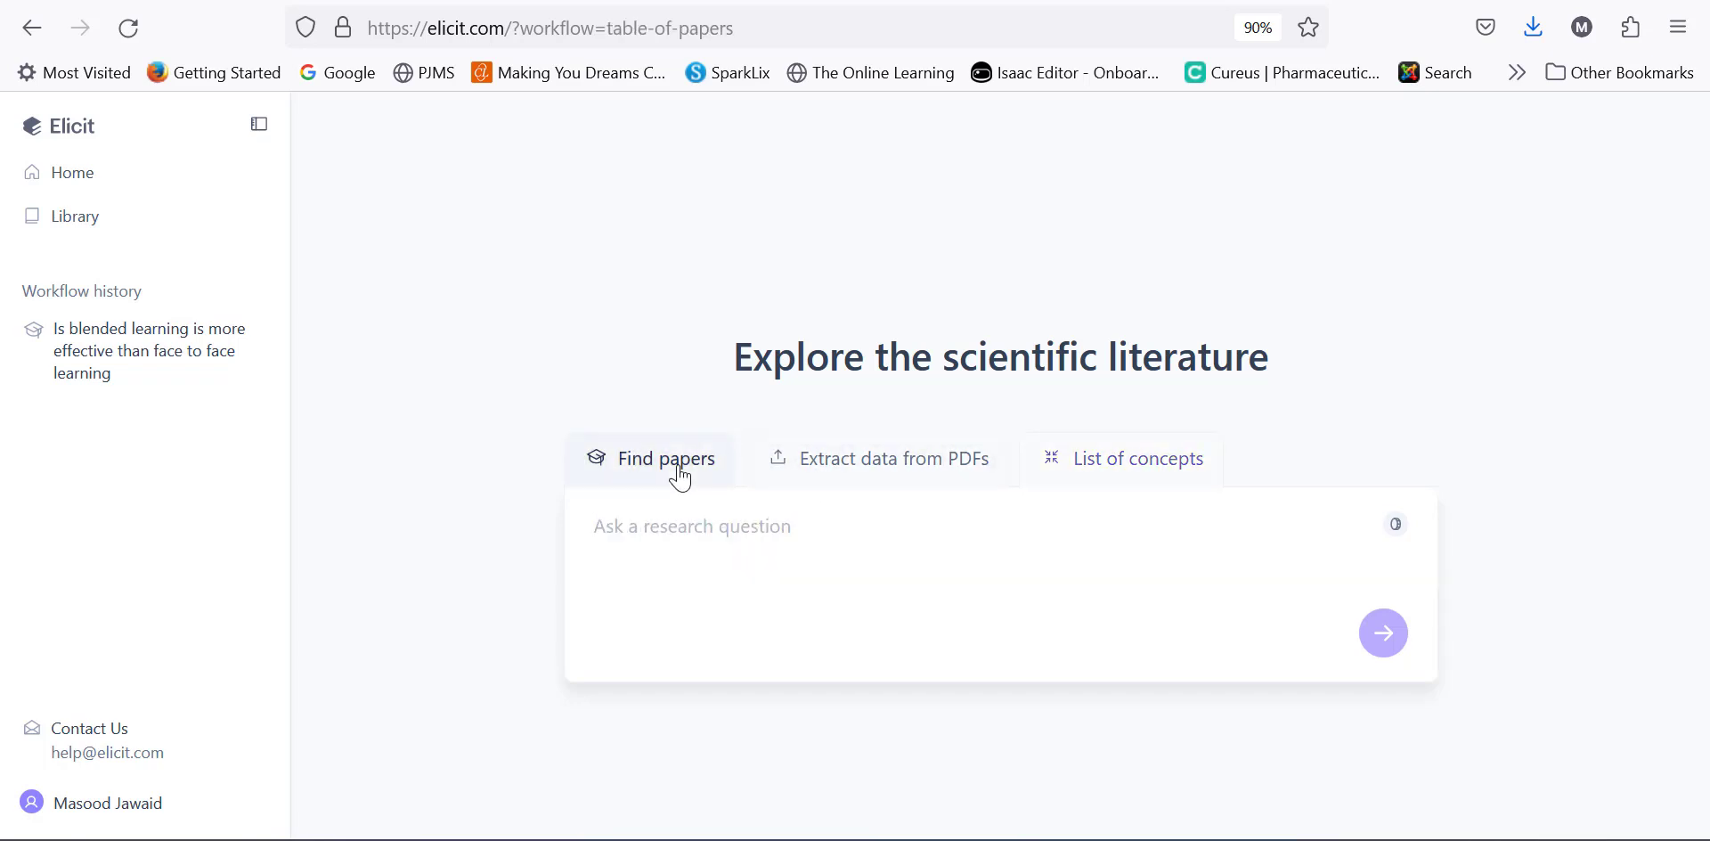
Copy the blended-learning question from the earlier search in history.
click(123, 391)
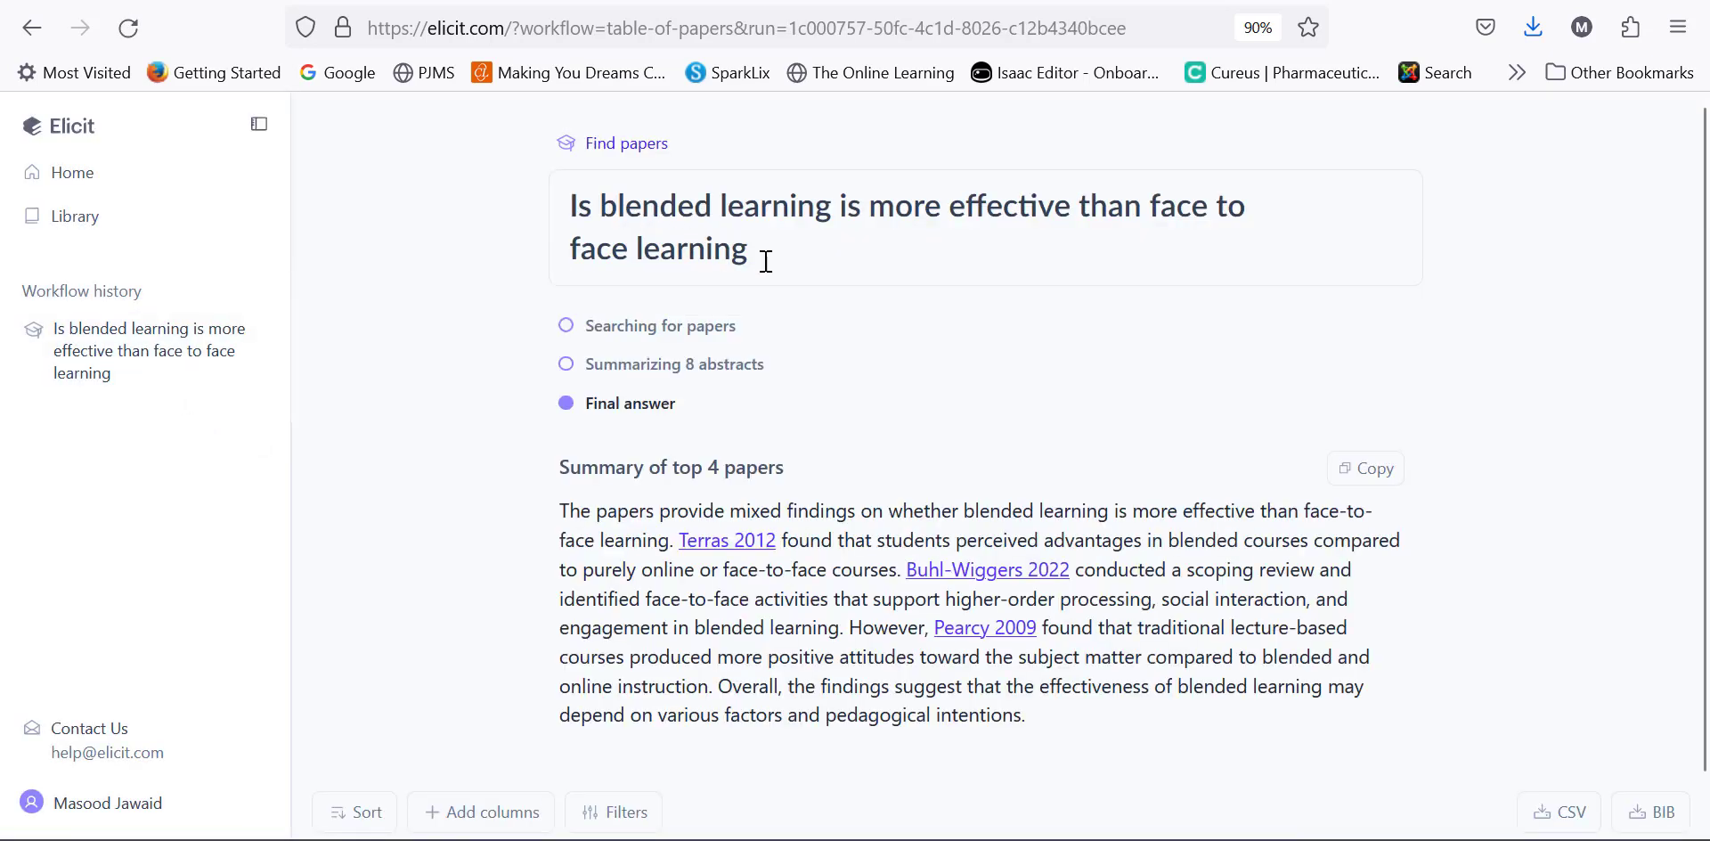
click(763, 261)
drag(728, 262, 566, 198)
key(ctrl+c)
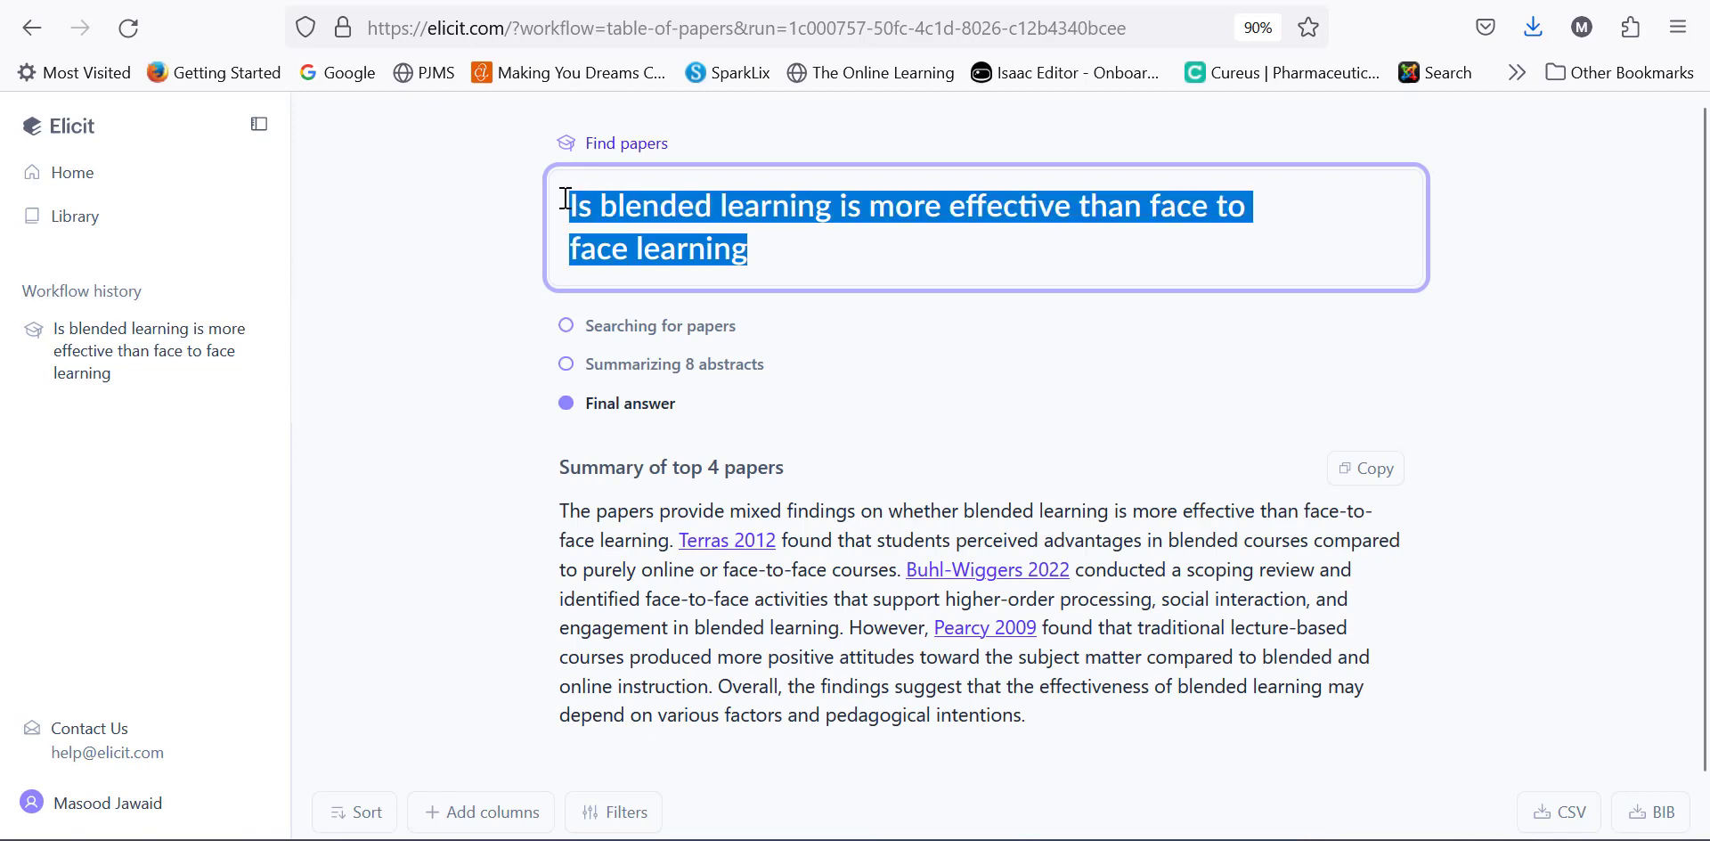
Run a List of concepts search on the pasted blended-learning question.
click(33, 180)
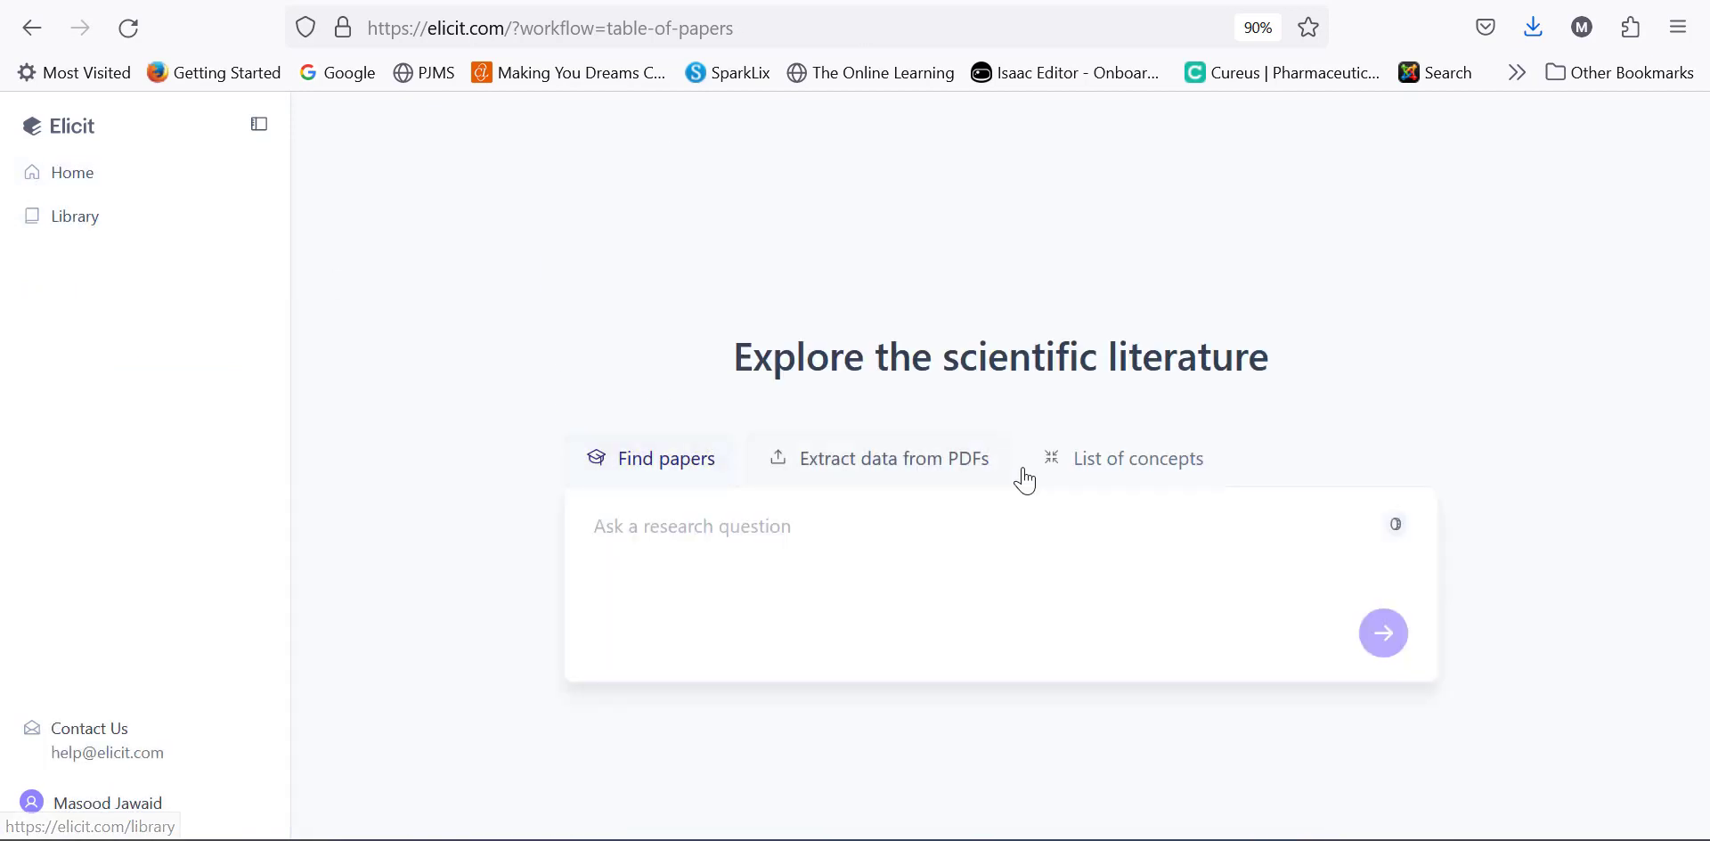
click(1082, 463)
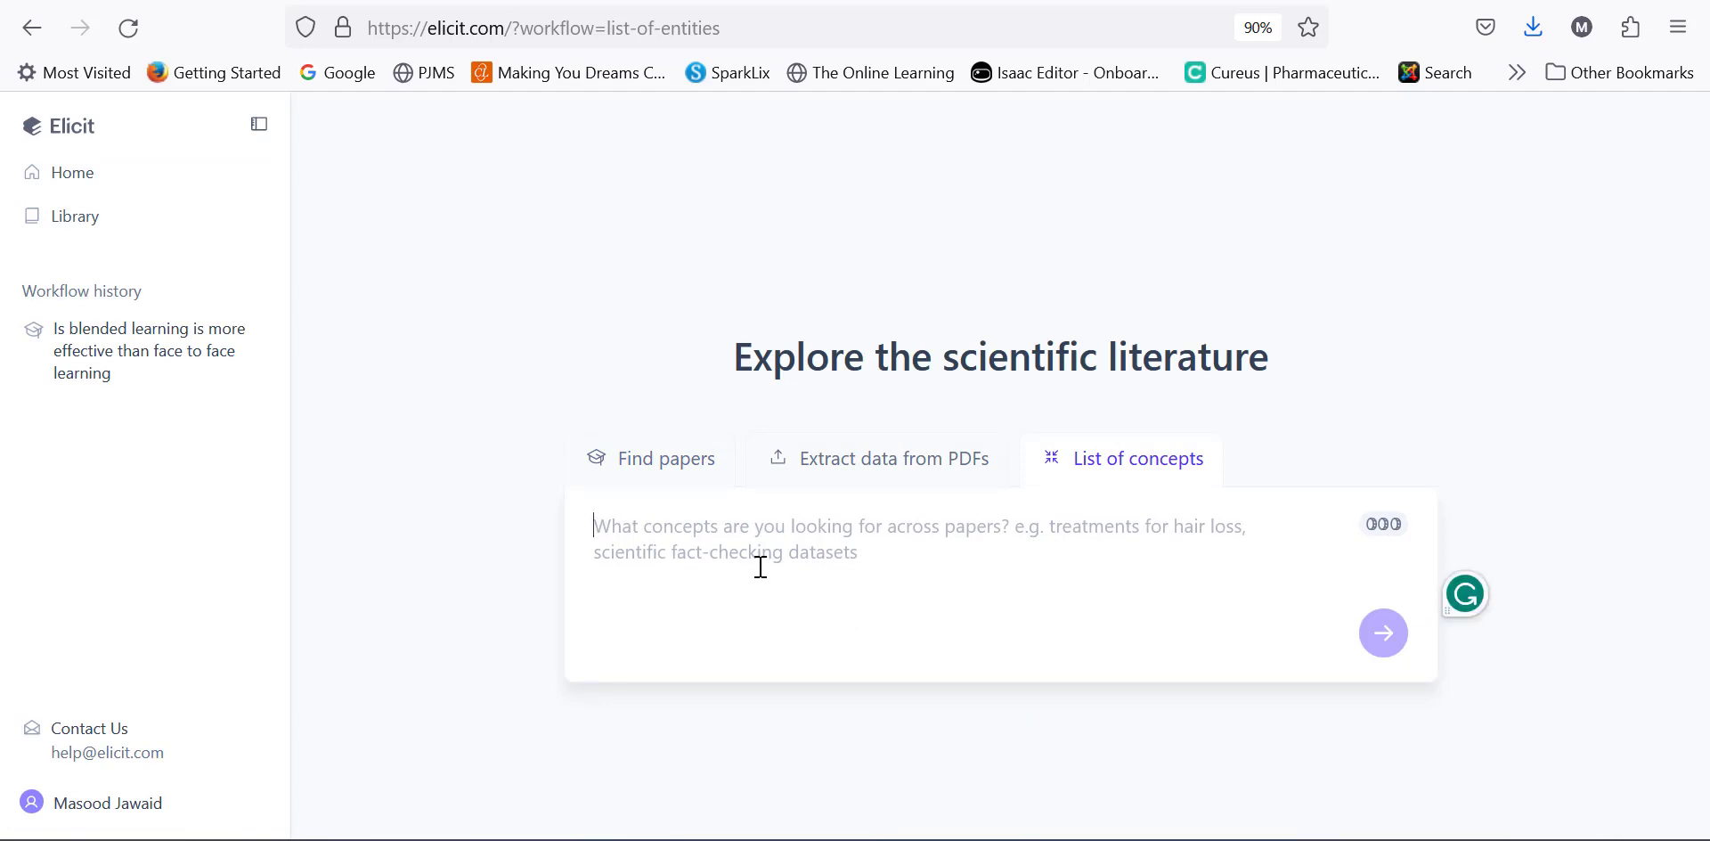
key(ctrl+v)
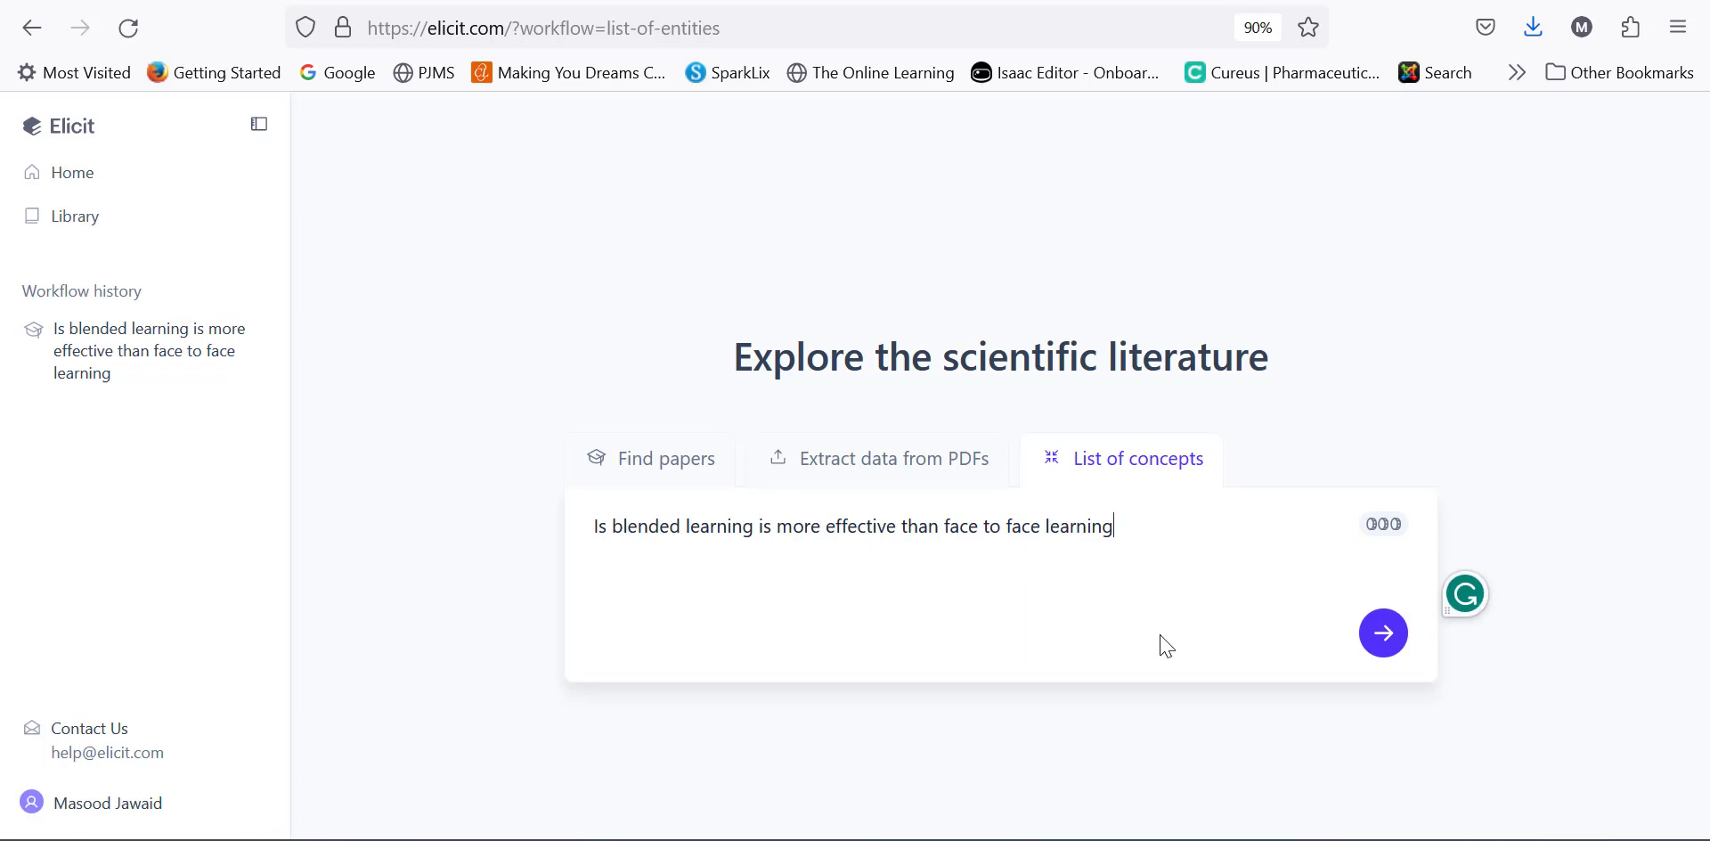
click(1383, 633)
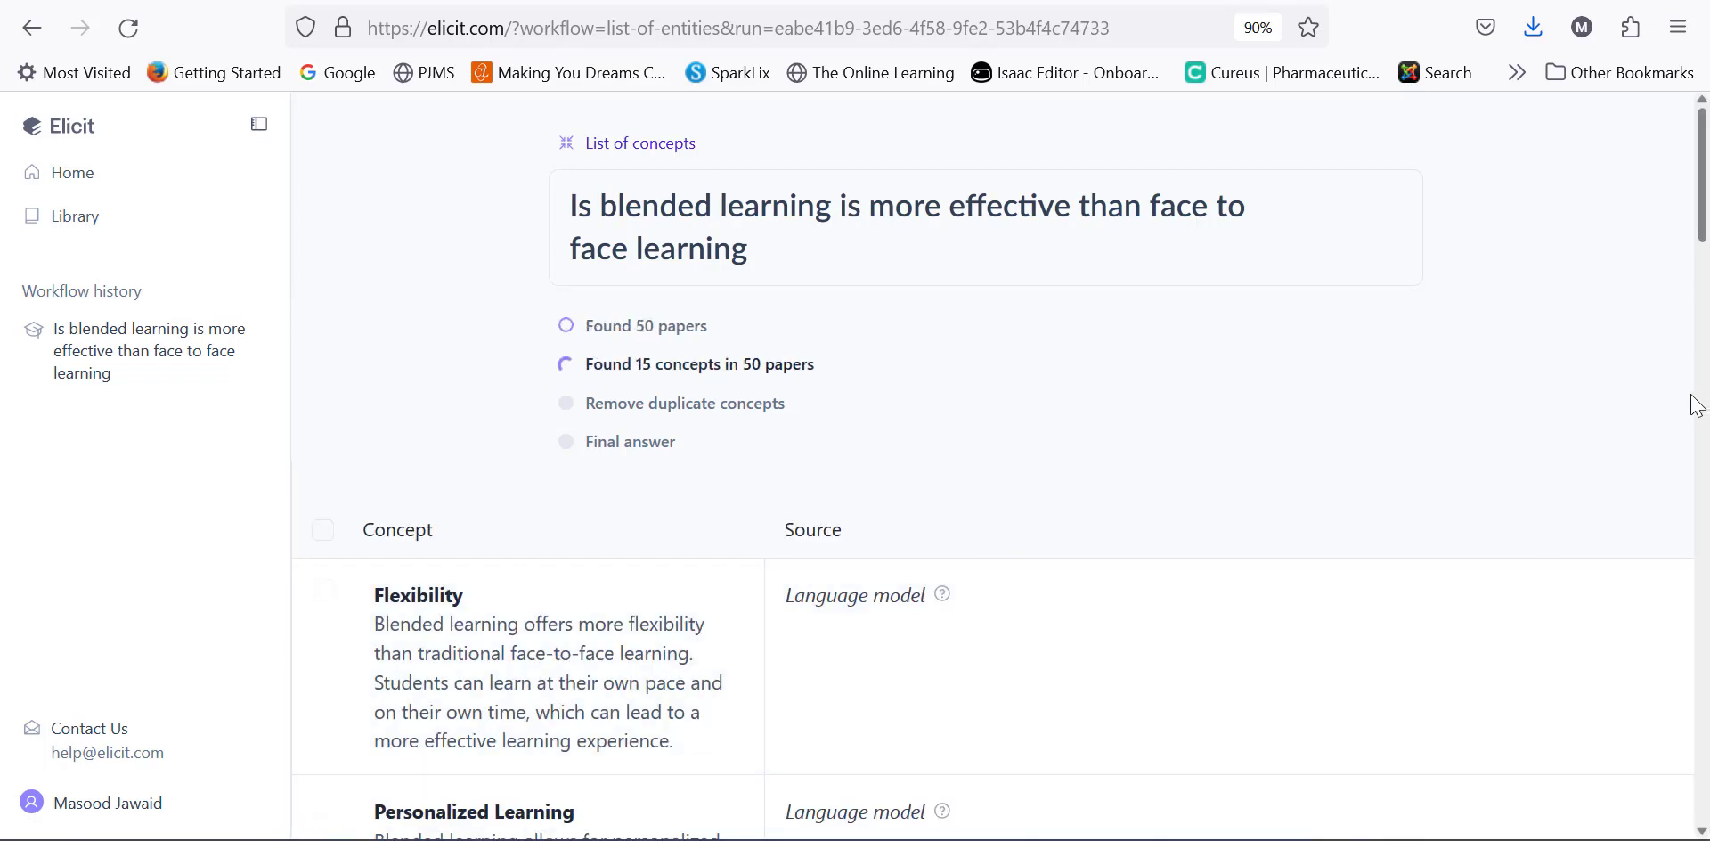
Scroll the concept table until it finishes with 51 unique concepts from 50 papers.
mouse_move(1704, 227)
mouse_down()
mouse_move(1706, 348)
mouse_move(1706, 208)
mouse_up()
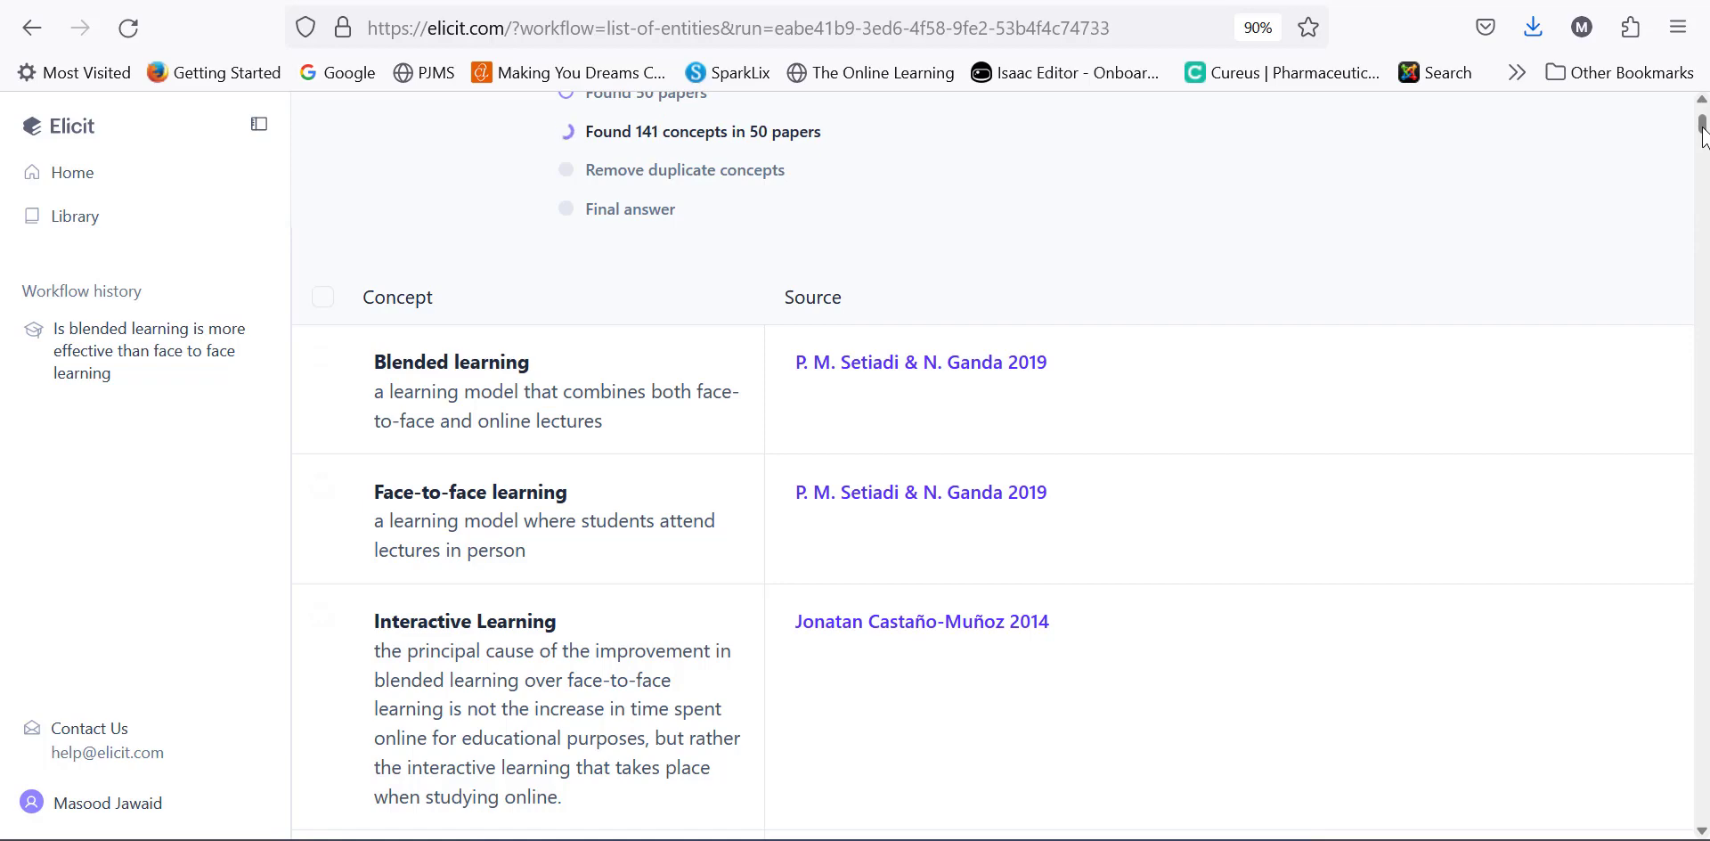
drag(1703, 135, 1703, 125)
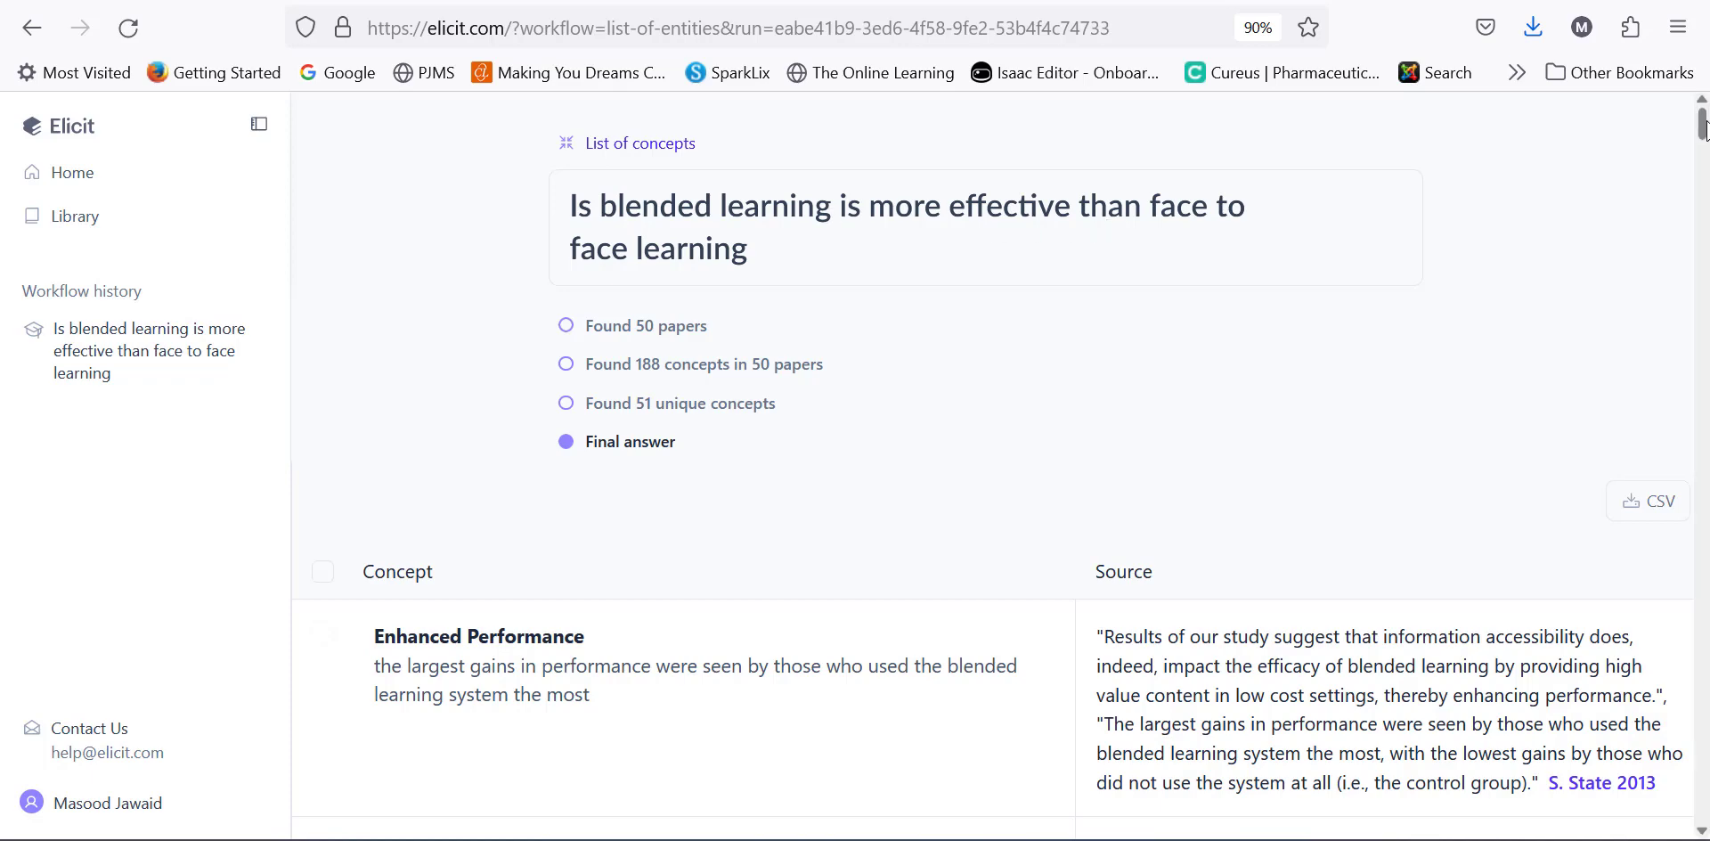
drag(1704, 129, 1704, 151)
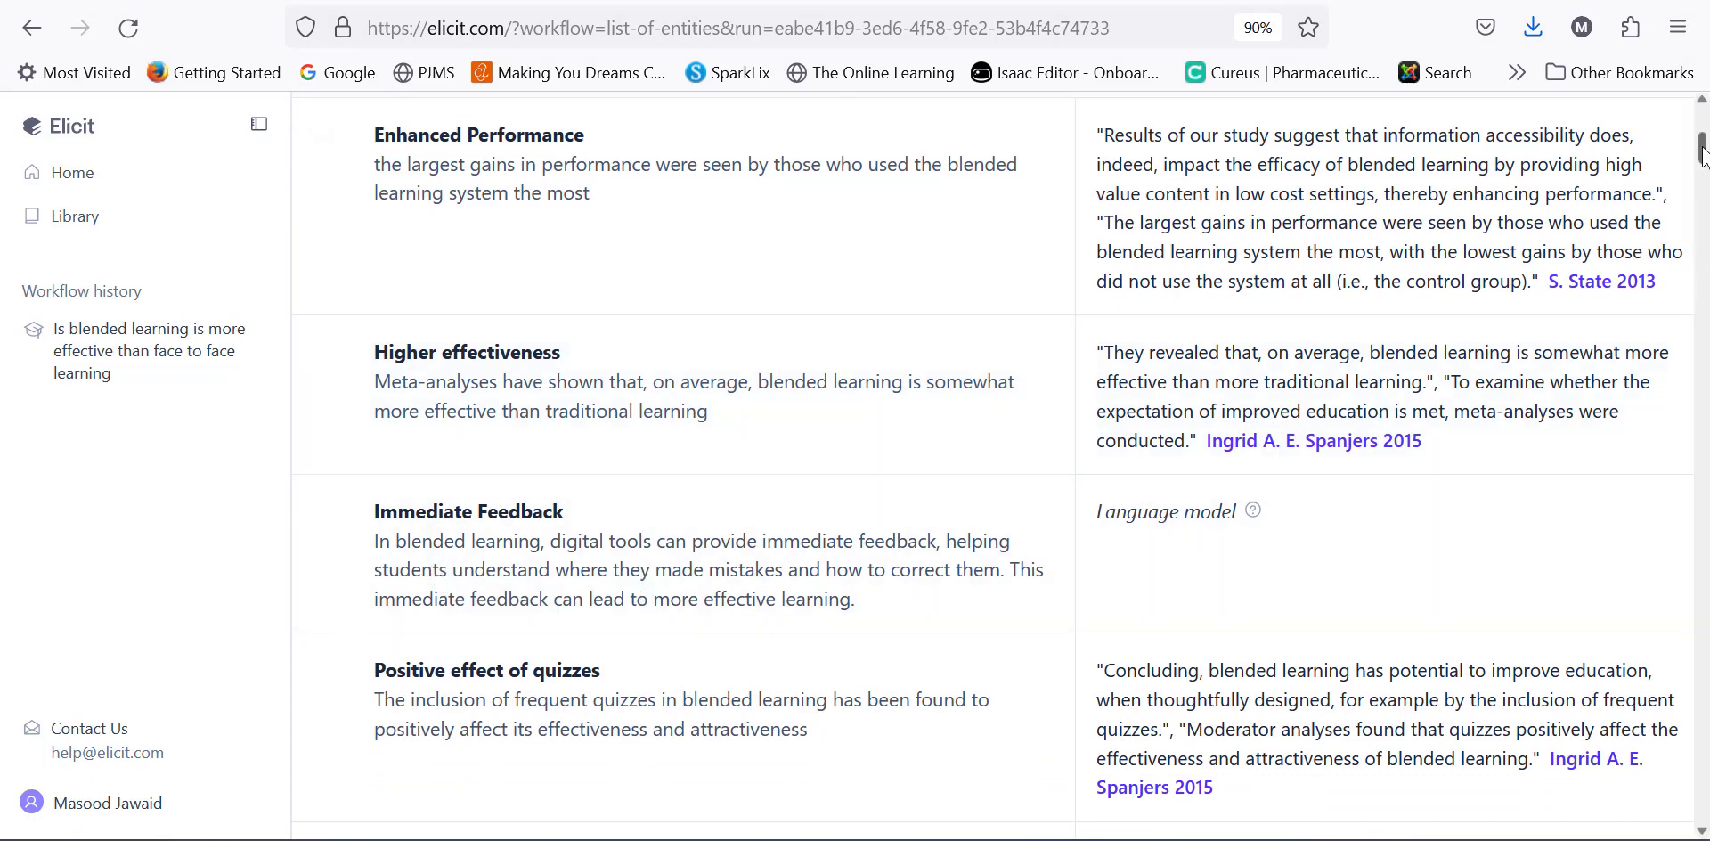
scroll(1704, 153, down, 3)
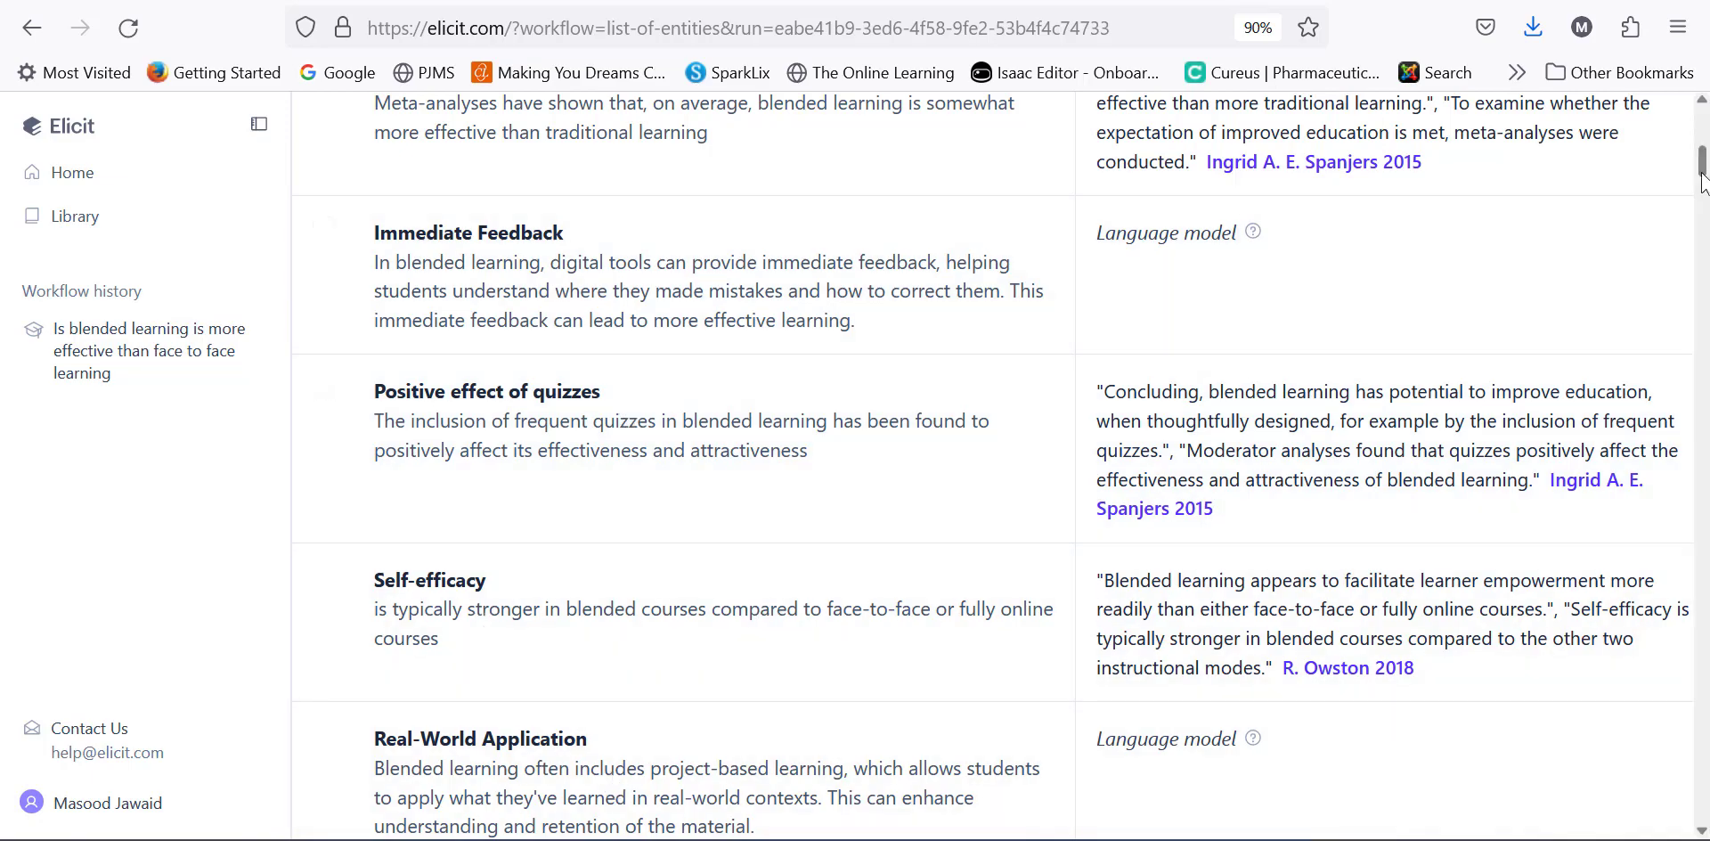
mouse_move(1704, 183)
mouse_down()
mouse_move(1705, 427)
mouse_move(1705, 93)
mouse_up()
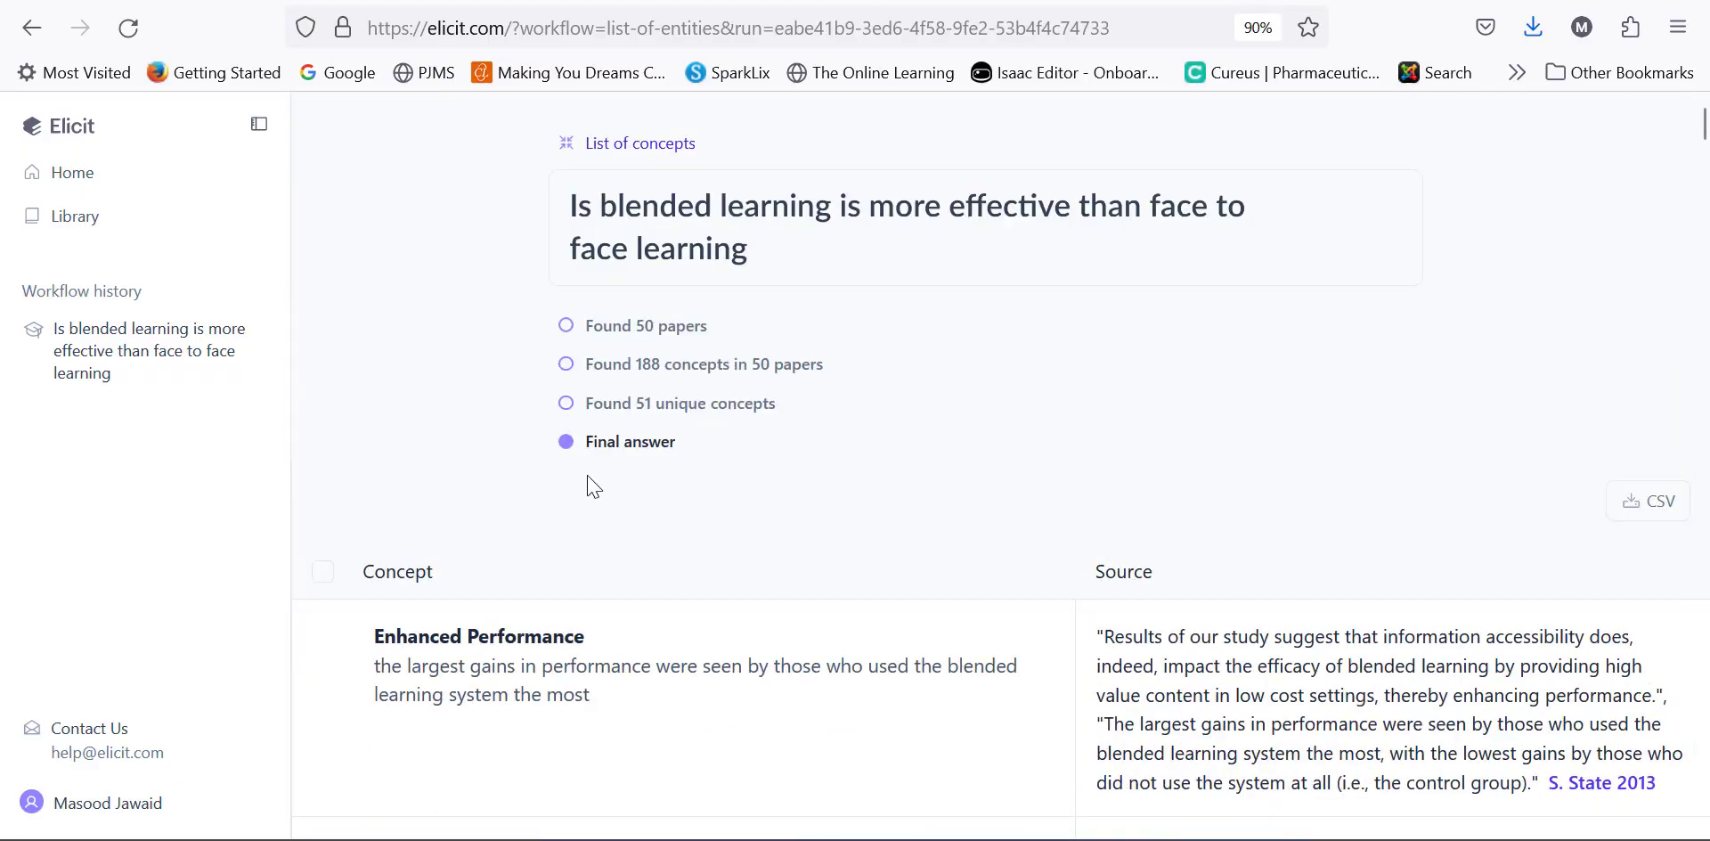